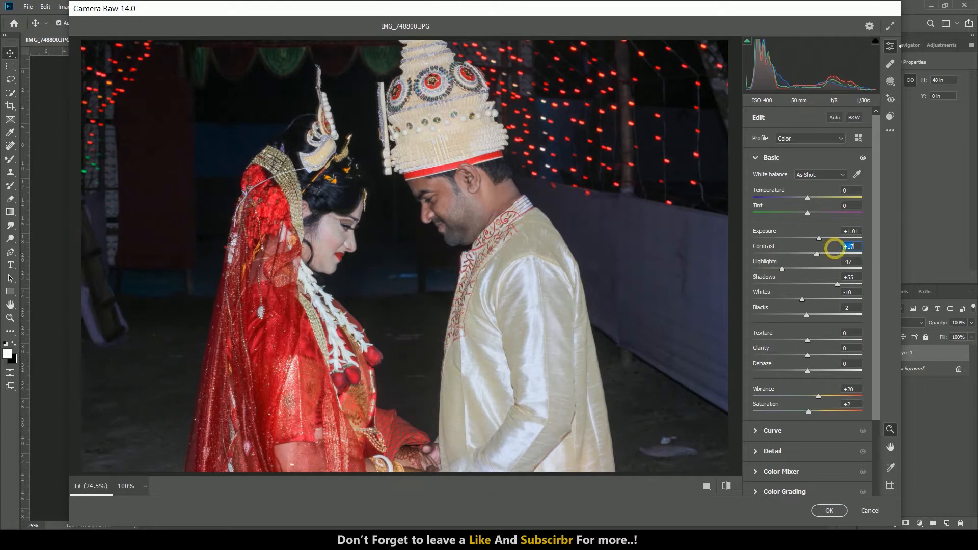
# Step: Set the photo's Highlights to -64, Whites to -29 and Blacks to +24
pyautogui.moveTo(813, 266)
pyautogui.mouseDown()
pyautogui.moveTo(787, 262)
pyautogui.moveTo(803, 264)
pyautogui.mouseUp()
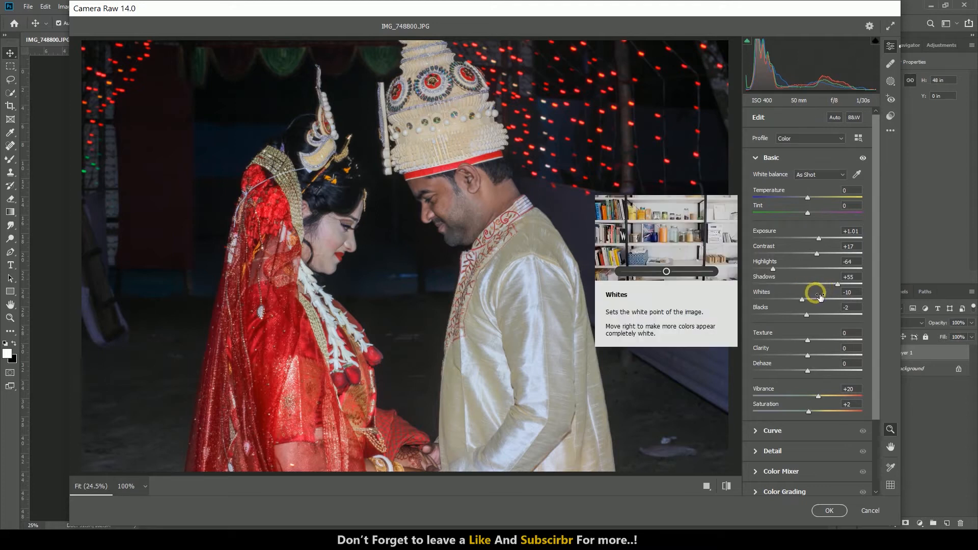
pyautogui.click(818, 295)
pyautogui.moveTo(831, 296)
pyautogui.mouseDown()
pyautogui.moveTo(808, 299)
pyautogui.moveTo(830, 309)
pyautogui.mouseUp()
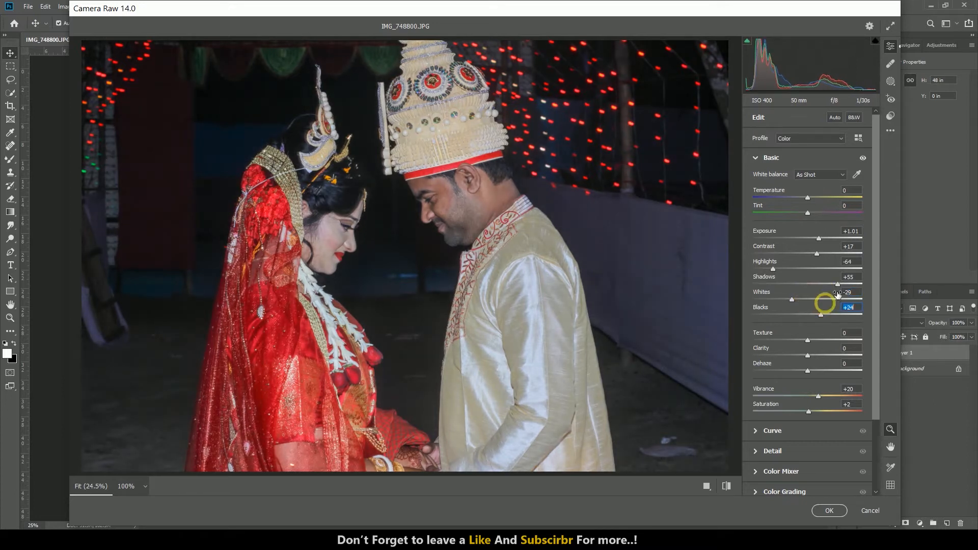
# Step: Set Texture +12, Clarity +9, Dehaze +8, Saturation +7, Temperature +6 and Tint +6, and apply the Camera Raw adjustments
pyautogui.moveTo(808, 339); pyautogui.dragTo(813, 369)
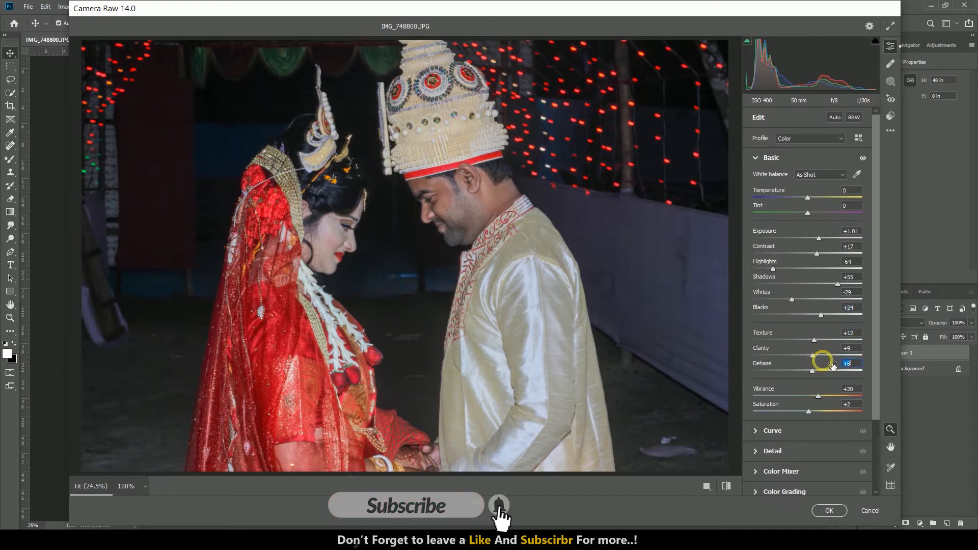
pyautogui.moveTo(825, 408); pyautogui.dragTo(829, 408)
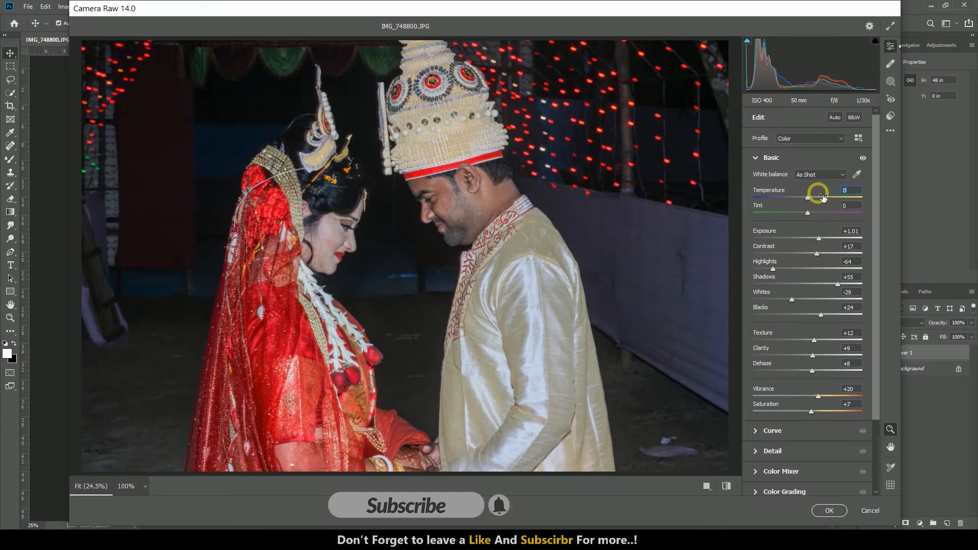
pyautogui.moveTo(827, 196); pyautogui.dragTo(823, 198)
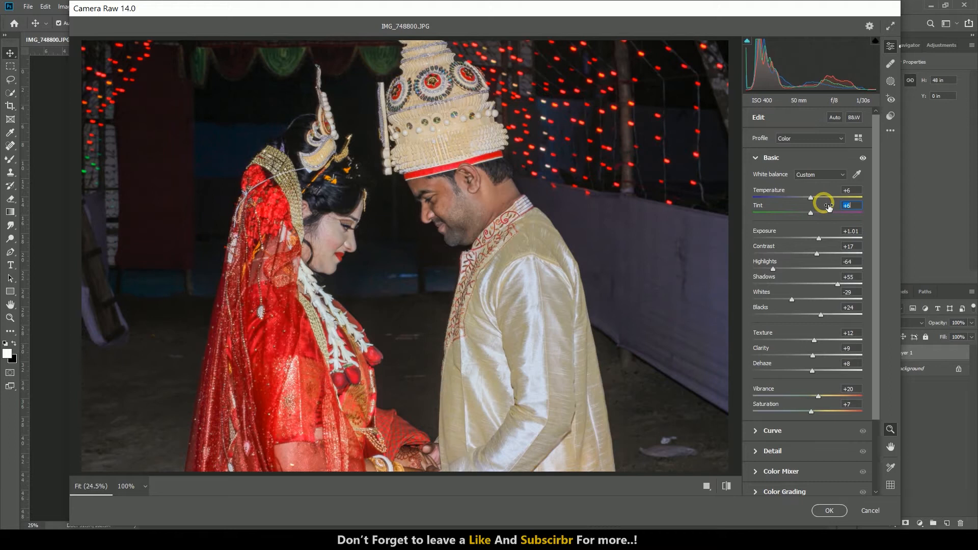
pyautogui.click(829, 510)
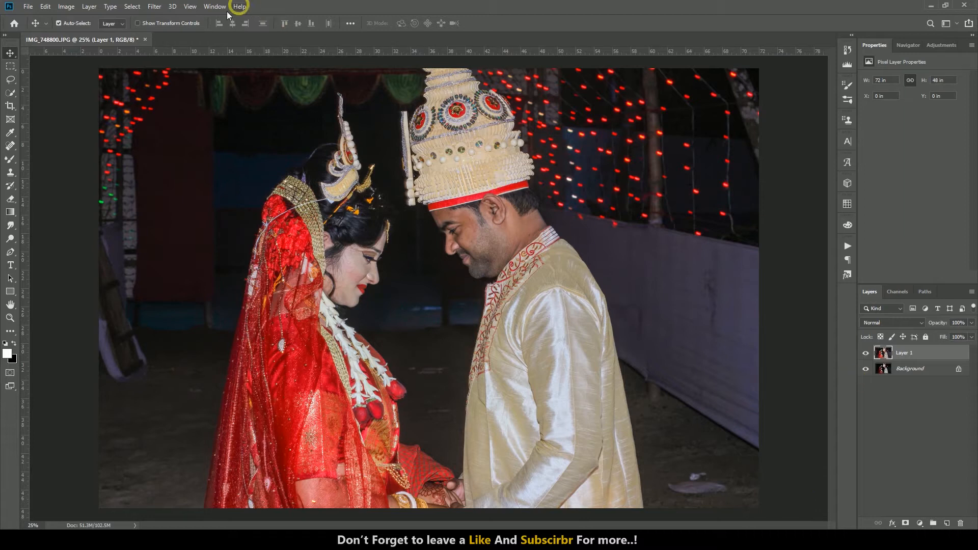
# Step: Select the bride and groom, including their headdresses, with the Quick Selection tool
pyautogui.click(9, 93)
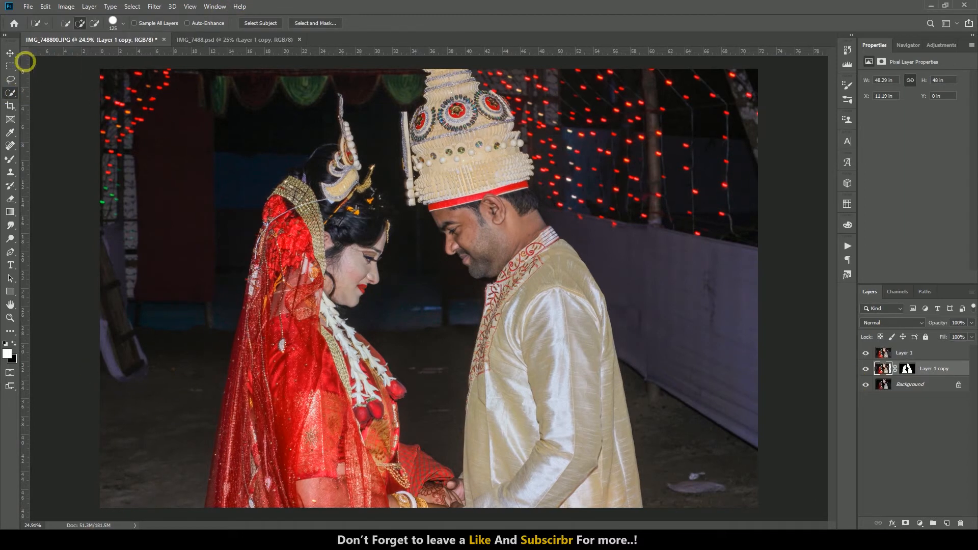
pyautogui.moveTo(309, 220)
pyautogui.mouseDown()
pyautogui.moveTo(336, 162)
pyautogui.moveTo(359, 280)
pyautogui.moveTo(287, 202)
pyautogui.moveTo(332, 460)
pyautogui.moveTo(316, 152)
pyautogui.moveTo(278, 190)
pyautogui.moveTo(271, 344)
pyautogui.moveTo(243, 377)
pyautogui.moveTo(253, 312)
pyautogui.mouseUp()
pyautogui.hotkey('ctrl', 'z')
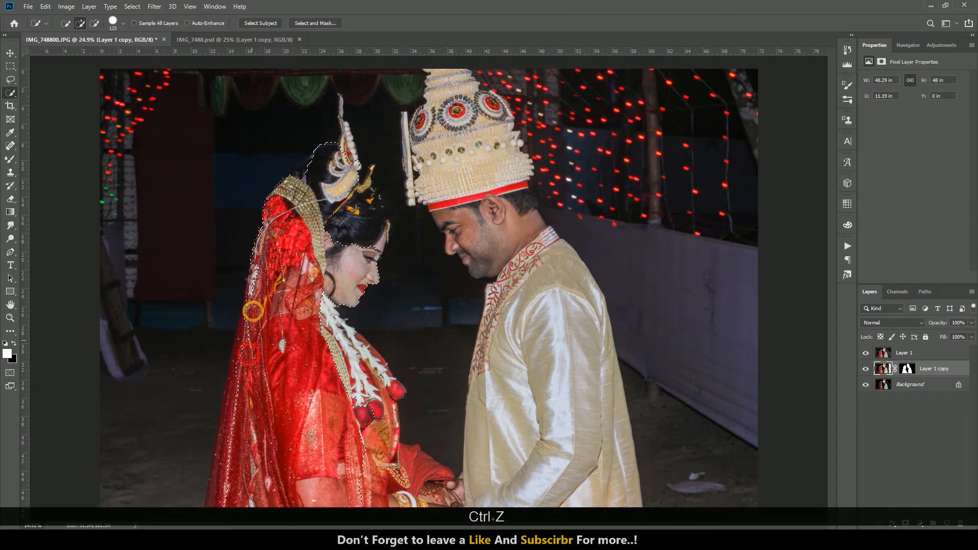
pyautogui.moveTo(344, 365)
pyautogui.mouseDown()
pyautogui.moveTo(375, 415)
pyautogui.moveTo(366, 365)
pyautogui.moveTo(388, 486)
pyautogui.moveTo(479, 486)
pyautogui.moveTo(547, 463)
pyautogui.moveTo(569, 369)
pyautogui.moveTo(461, 99)
pyautogui.mouseUp()
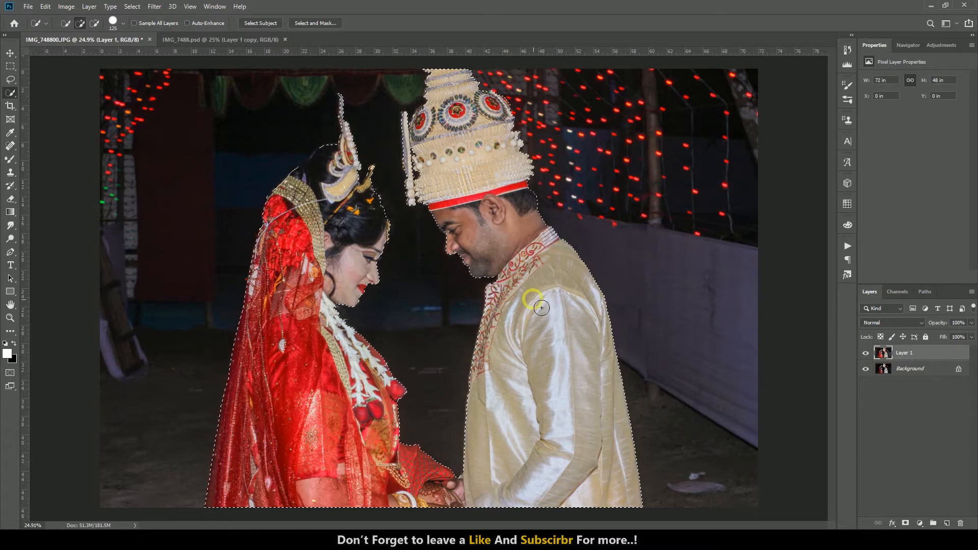
# Step: Feather the couple's selection by 2 pixels and turn it into a layer mask on Layer 1
pyautogui.rightClick(533, 300)
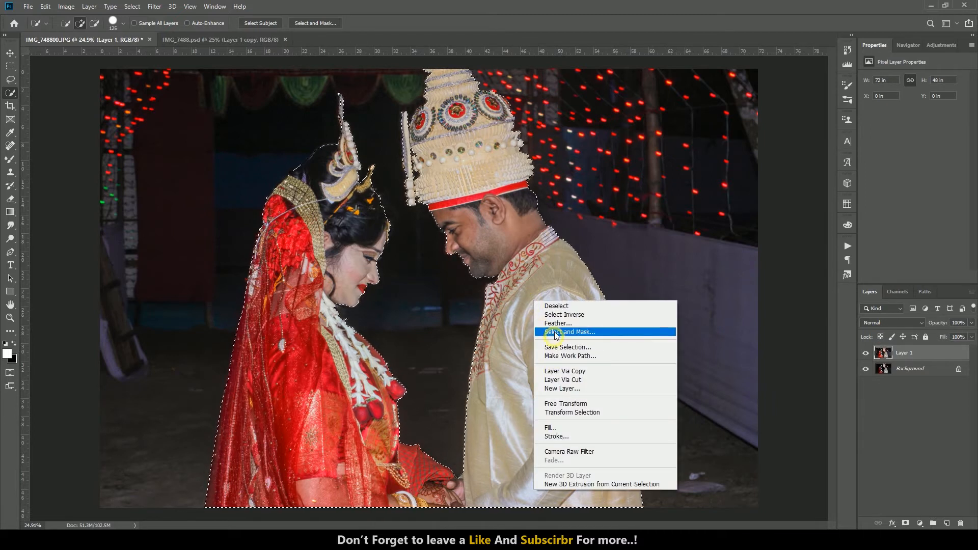
pyautogui.click(561, 323)
pyautogui.write('02')
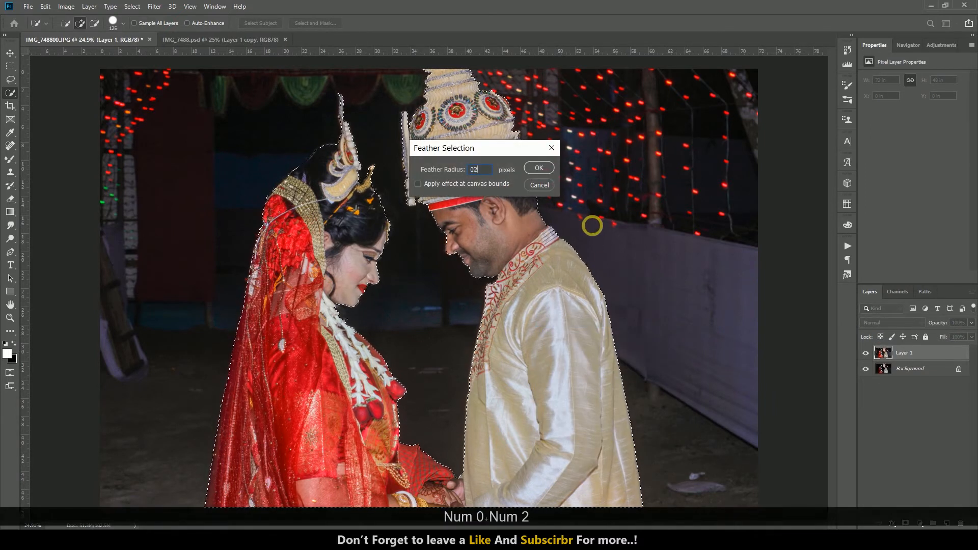
pyautogui.press('Return')
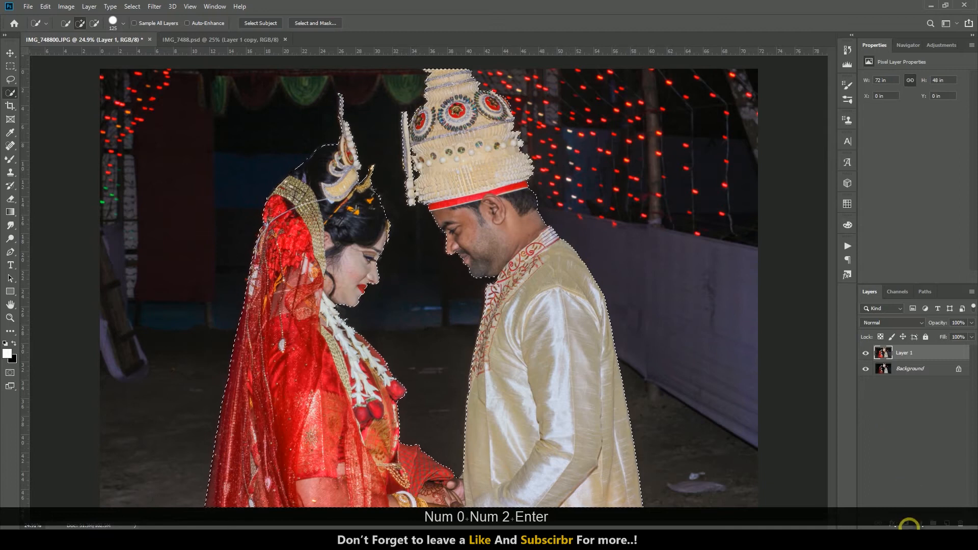
pyautogui.click(906, 523)
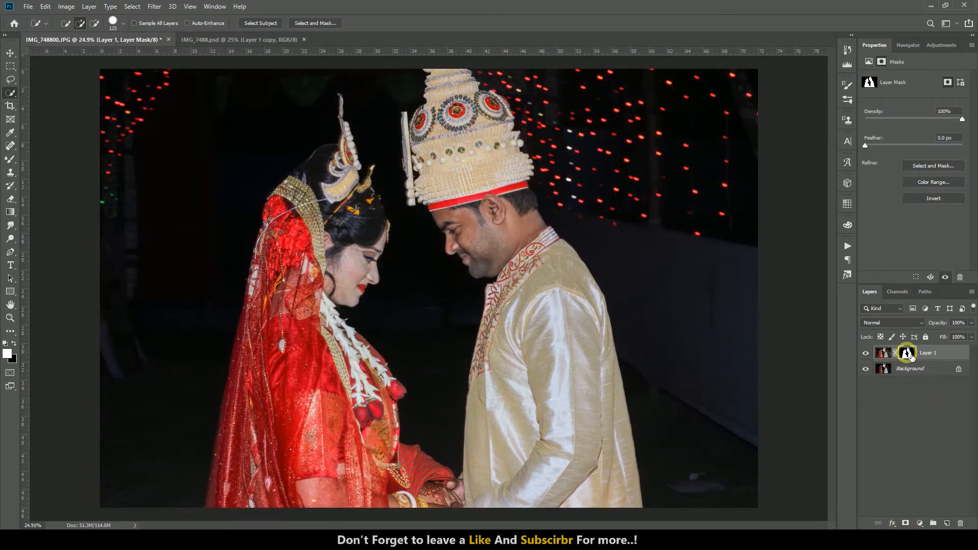
# Step: Refine the mask edge around the bride's hair in Select and Mask, outputting to a new layer with layer mask
pyautogui.rightClick(911, 356)
pyautogui.click(906, 430)
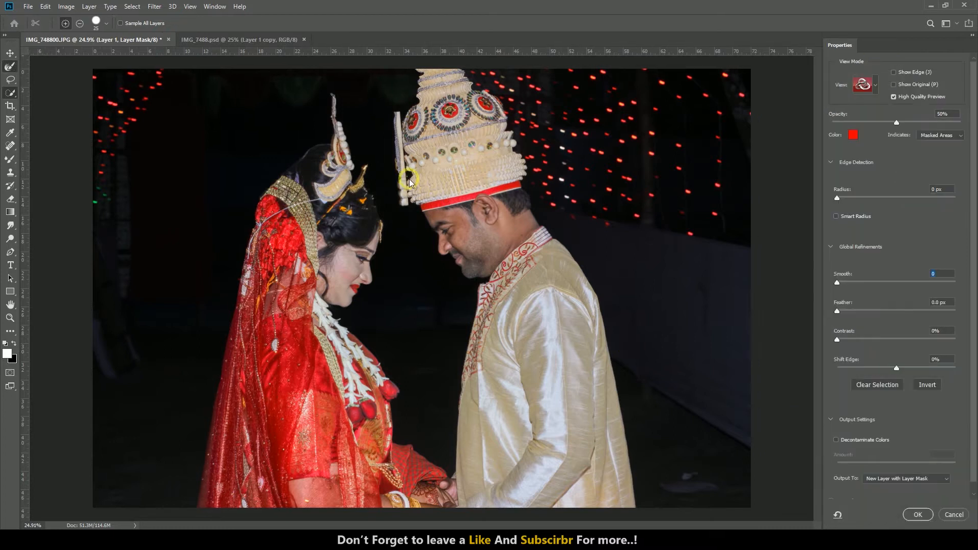
pyautogui.hotkey('ctrl', '=')
pyautogui.hotkey('ctrl', '=')
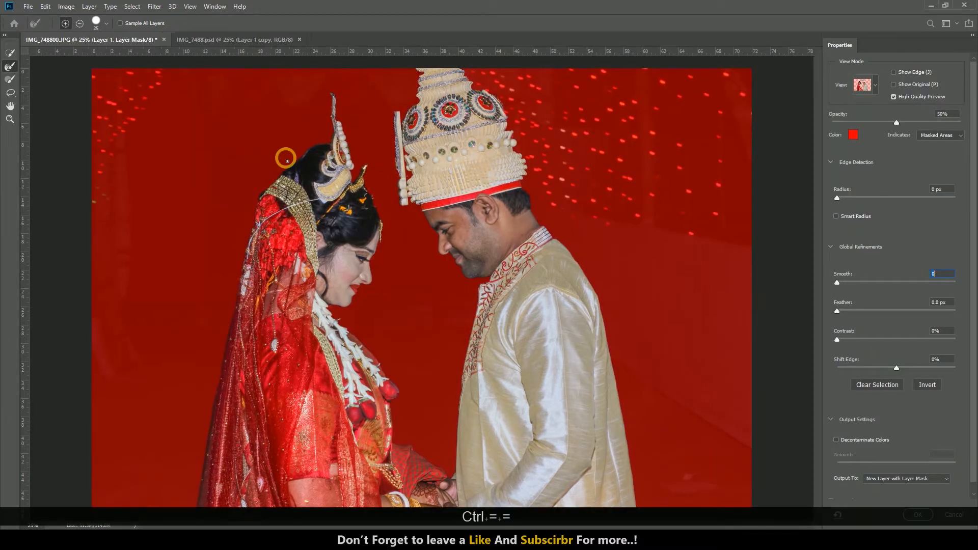
pyautogui.hotkey('ctrl', '=')
pyautogui.hotkey('ctrl', '=')
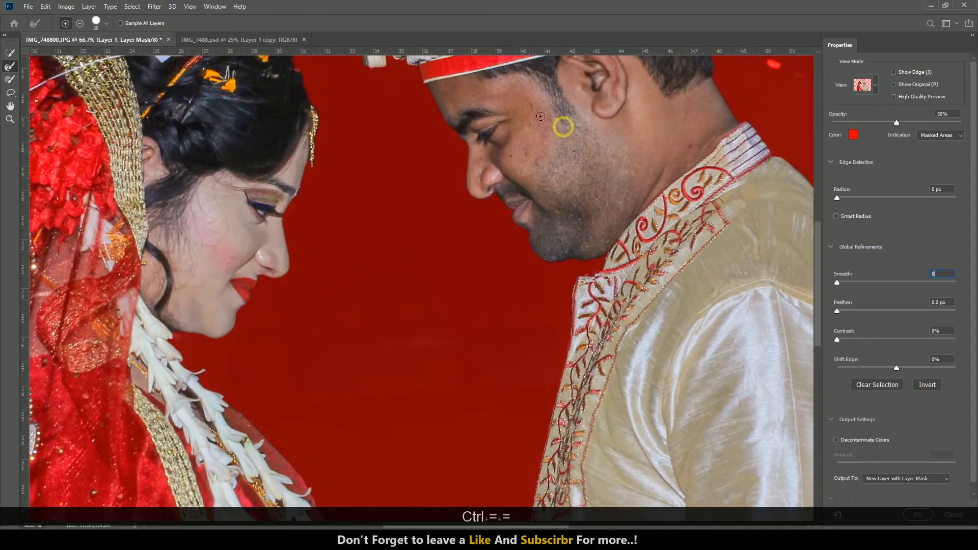
pyautogui.moveTo(819, 308); pyautogui.dragTo(809, 260)
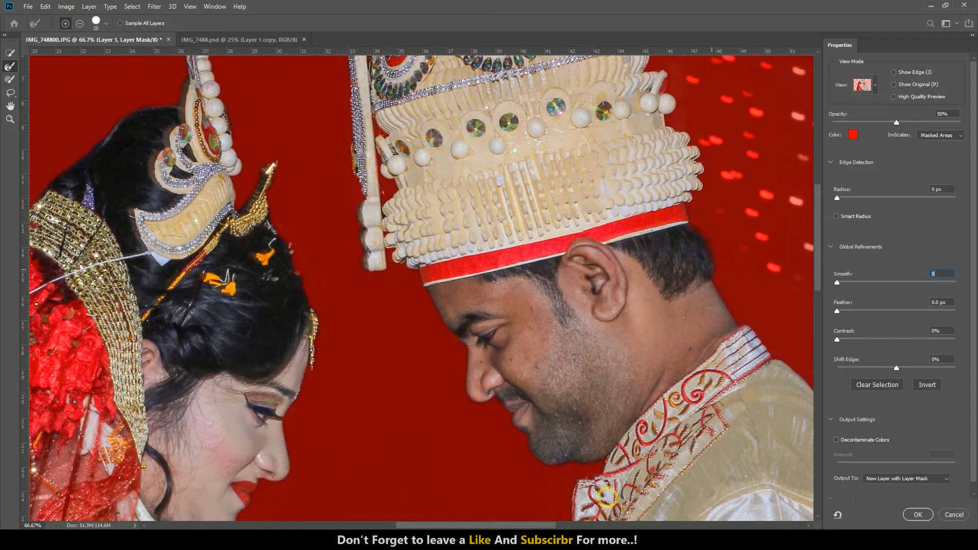
pyautogui.moveTo(548, 525); pyautogui.dragTo(502, 525)
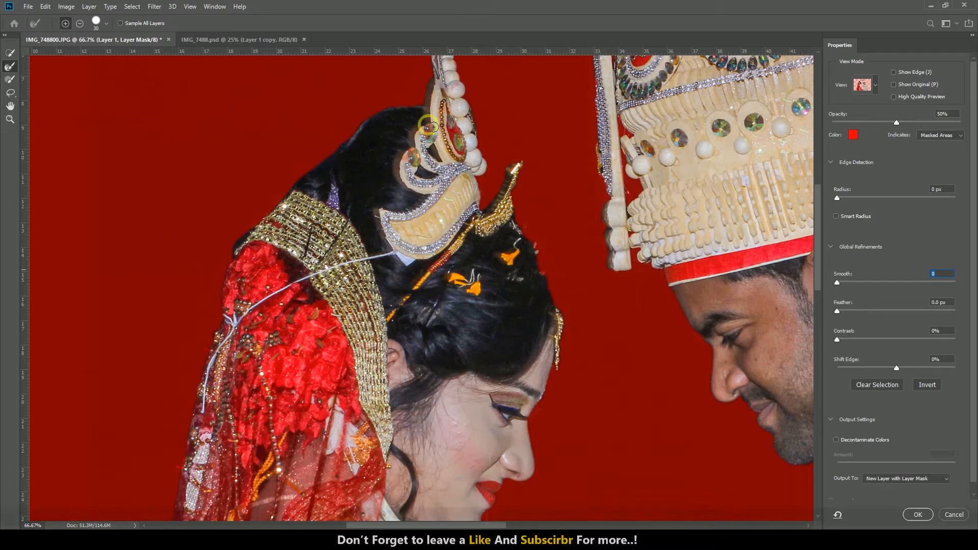
pyautogui.press(']')
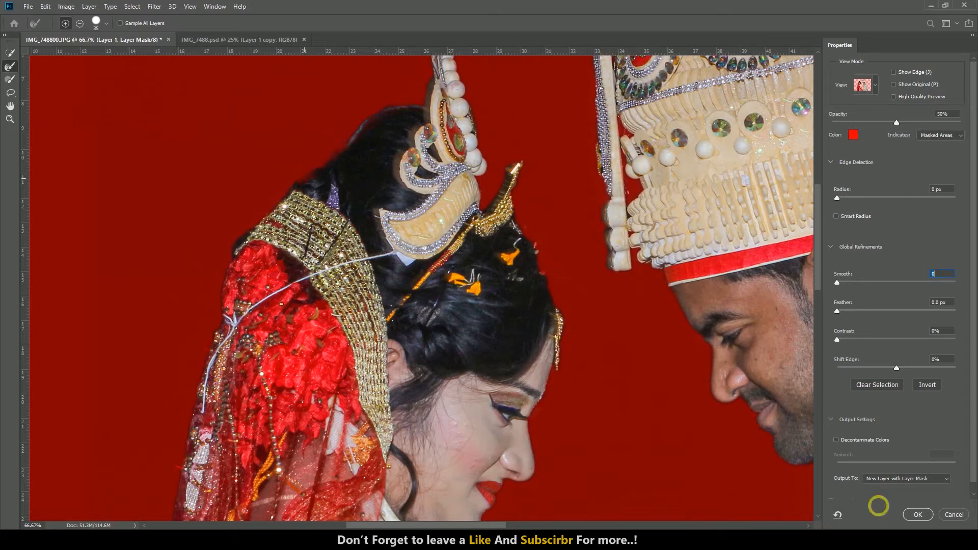
pyautogui.click(918, 515)
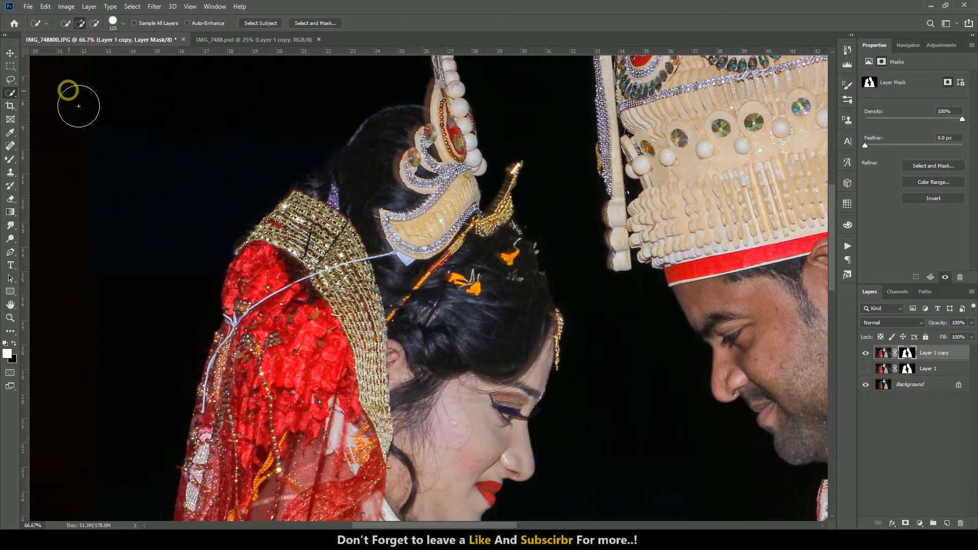
# Step: Place the Background image from File Explorer, scale it to fill the canvas, and move its layer beneath Layer 1 copy
pyautogui.click(10, 53)
pyautogui.scroll(-4, 438, 279)
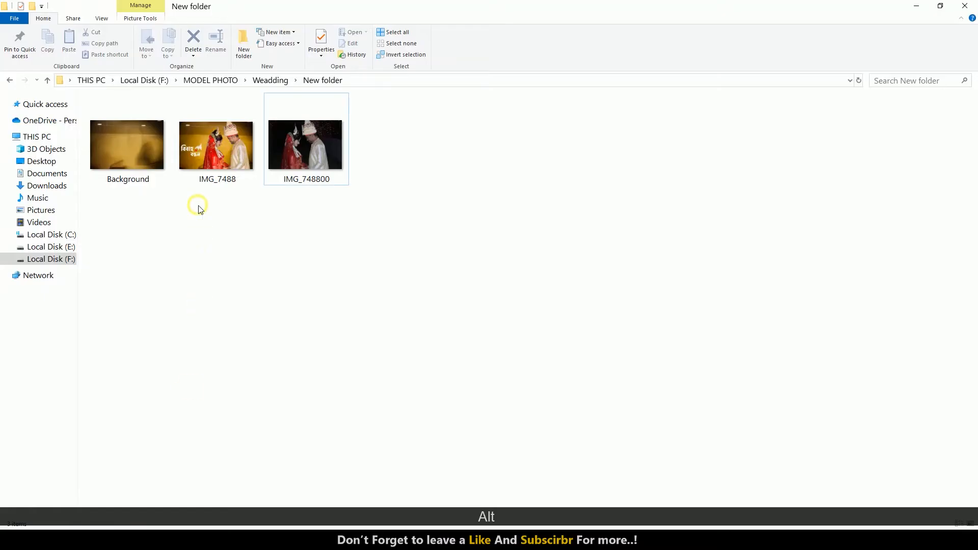
pyautogui.moveTo(194, 205); pyautogui.dragTo(419, 404)
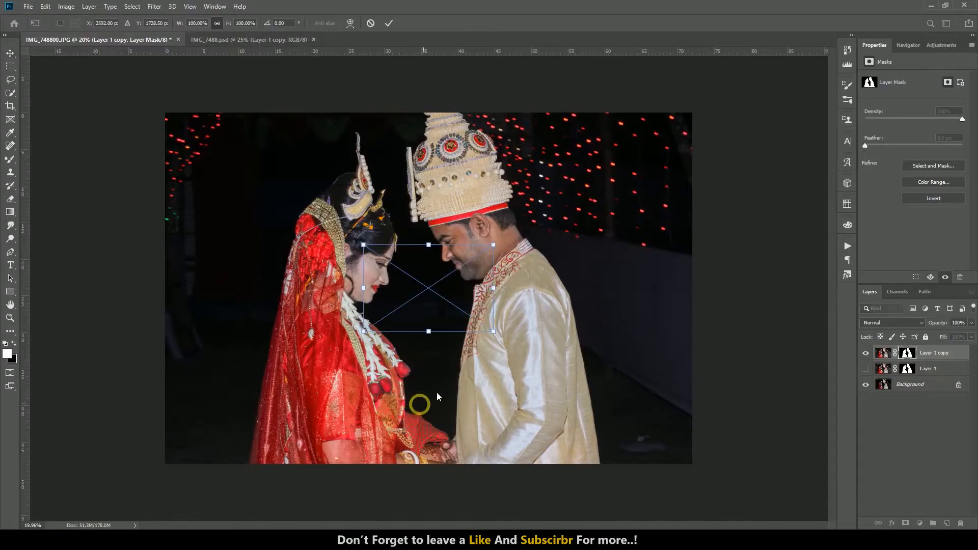
pyautogui.moveTo(493, 330); pyautogui.dragTo(670, 493)
pyautogui.press('Return')
pyautogui.moveTo(910, 353); pyautogui.dragTo(914, 377)
# Step: Move the cut-out couple on Layer 1 copy to the right side of the golden backdrop
pyautogui.moveTo(559, 329); pyautogui.dragTo(631, 351)
pyautogui.hotkey('ctrl', 'z')
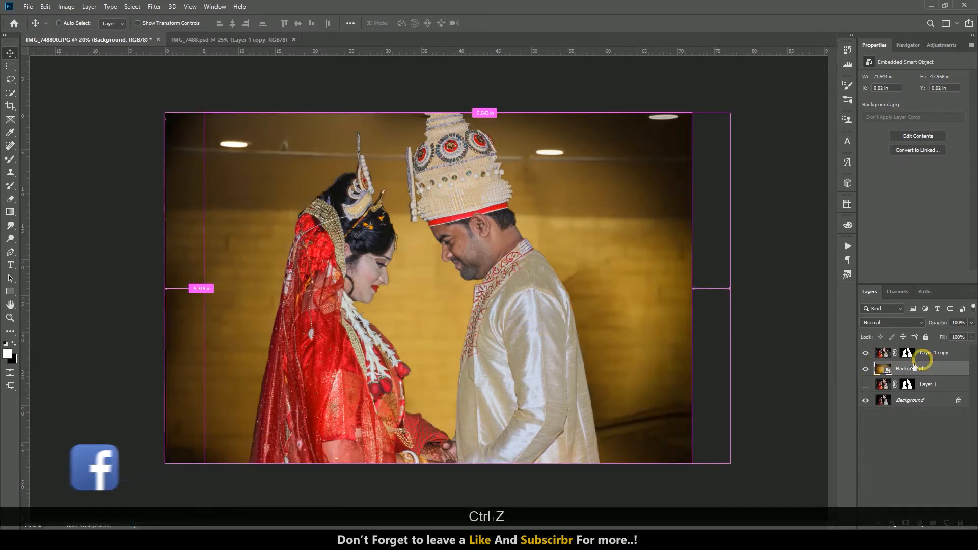
pyautogui.click(919, 354)
pyautogui.moveTo(555, 324); pyautogui.dragTo(636, 317)
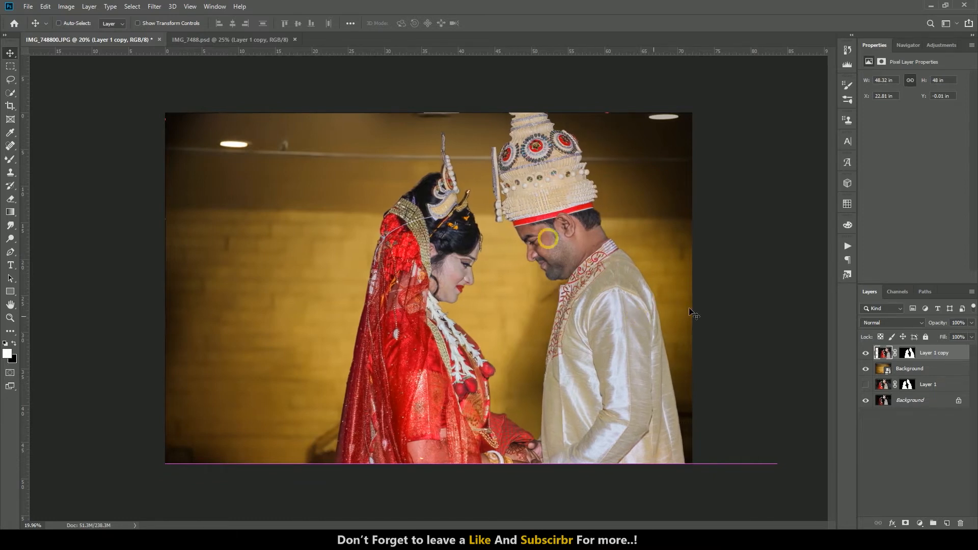
# Step: Erase the leftover fringe along the back of the bride's hair on the Layer 1 copy mask with a small soft eraser
pyautogui.click(910, 355)
pyautogui.click(10, 198)
pyautogui.scroll(10, 306, 139)
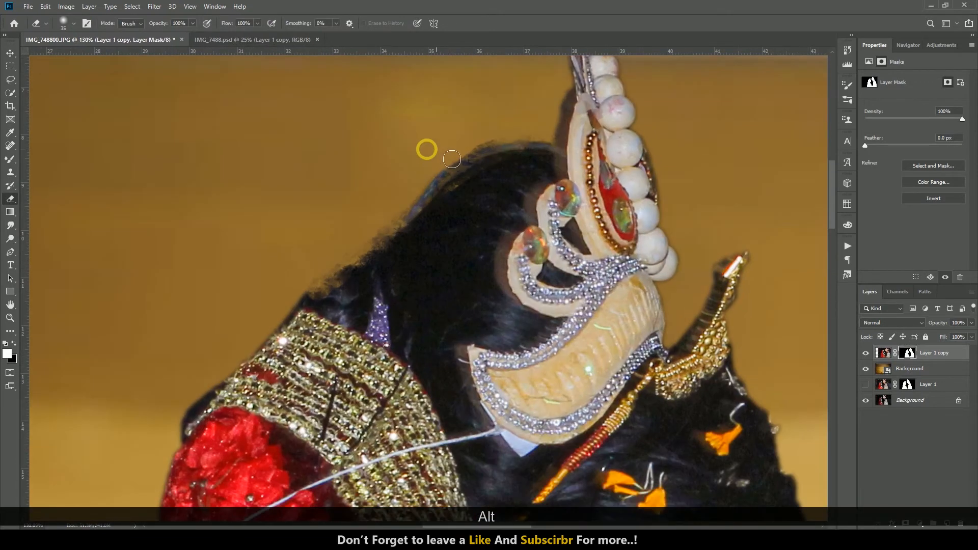
pyautogui.scroll(1, 452, 147)
pyautogui.scroll(-2, 454, 144)
pyautogui.press('[')
pyautogui.press('[')
pyautogui.press('[')
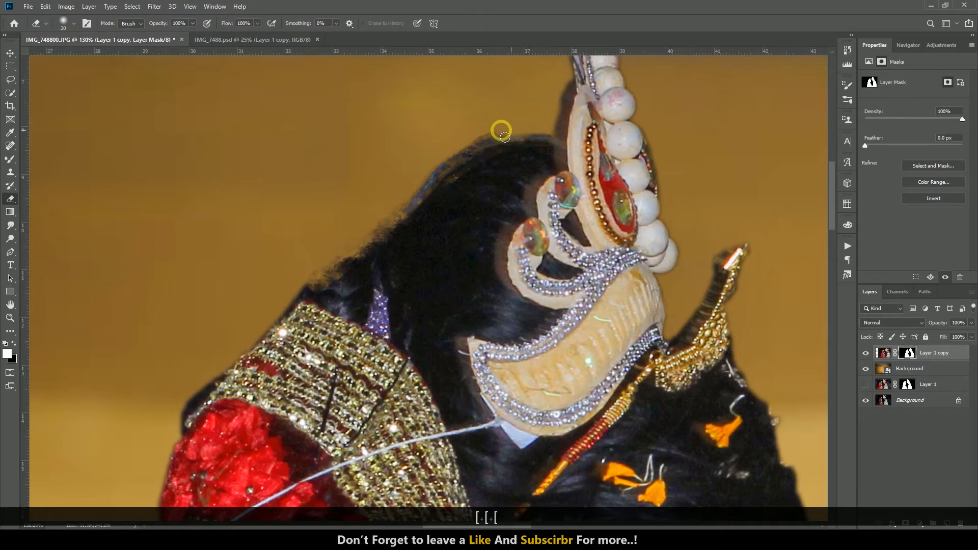
pyautogui.scroll(-2, 407, 179)
pyautogui.press(']')
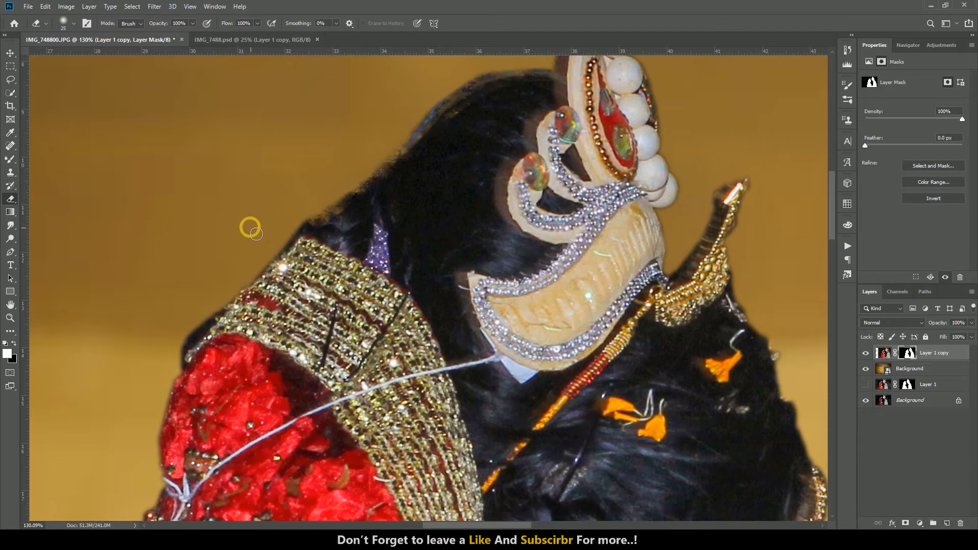
# Step: Clean up the mask edge along the front of the bride's hair and hair ornaments with the eraser
pyautogui.scroll(-4, 227, 203)
pyautogui.scroll(3, 585, 371)
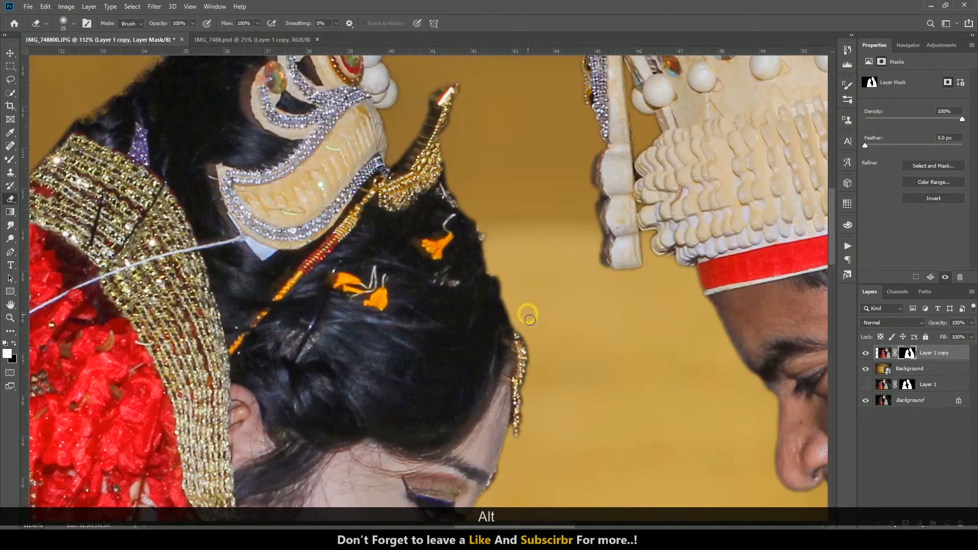
pyautogui.scroll(3, 483, 242)
pyautogui.scroll(-3, 489, 245)
pyautogui.scroll(1, 560, 328)
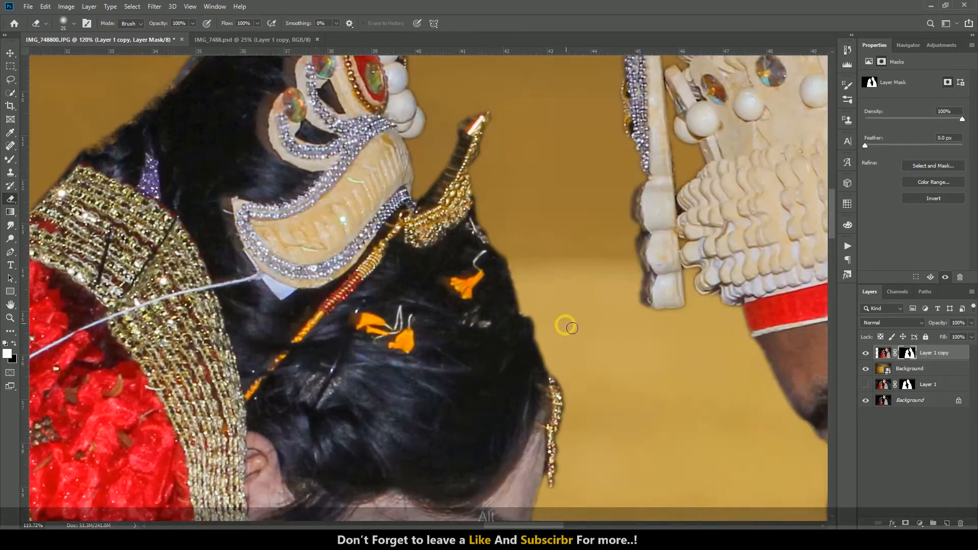
pyautogui.scroll(-8, 570, 326)
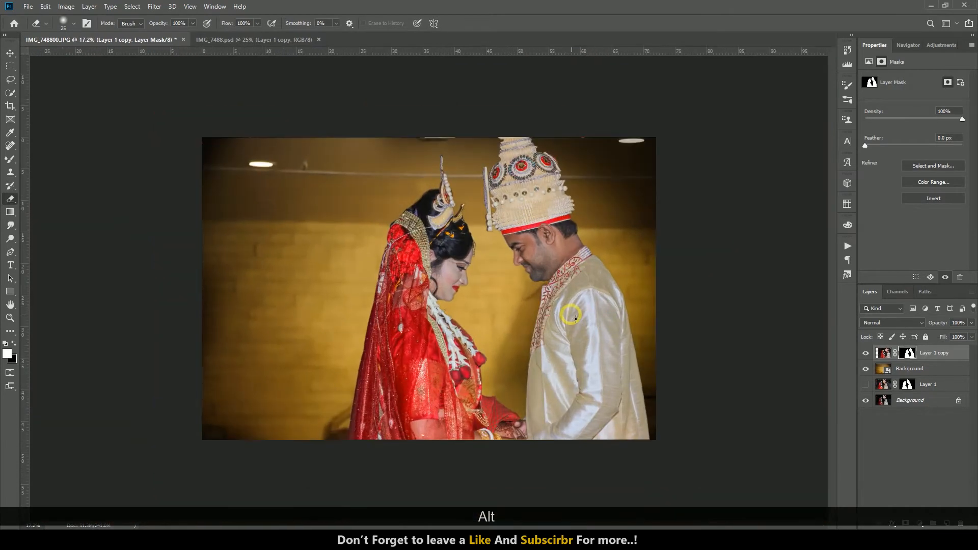
pyautogui.scroll(3, 574, 319)
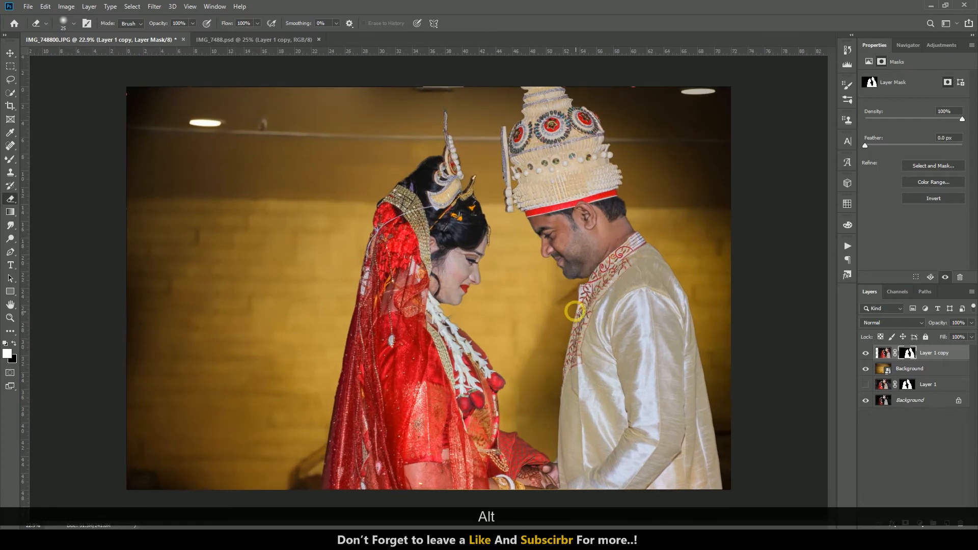
# Step: Start a Tilt-Shift blur on the golden Background layer and place its sharp band and transition line below the image's lower edge
pyautogui.press('v')
pyautogui.click(948, 375)
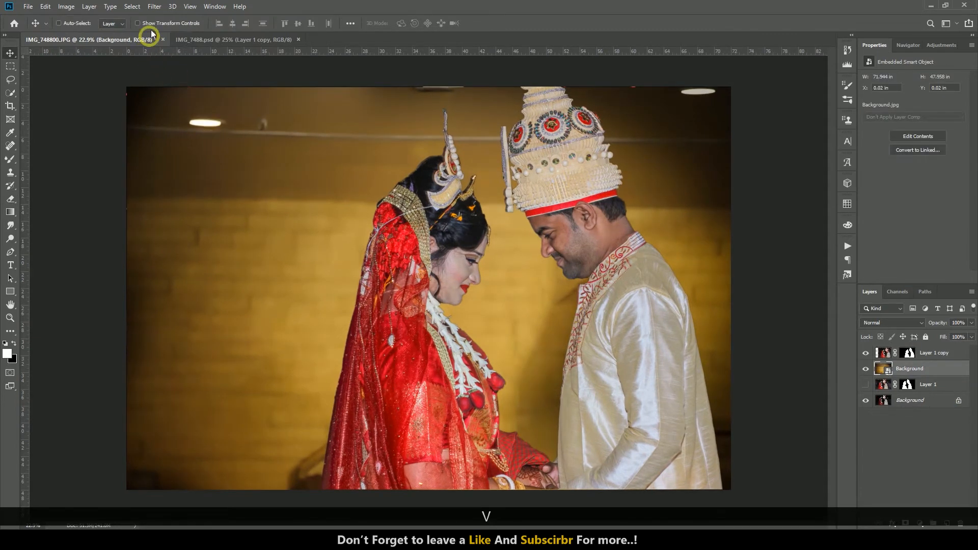
pyautogui.click(154, 6)
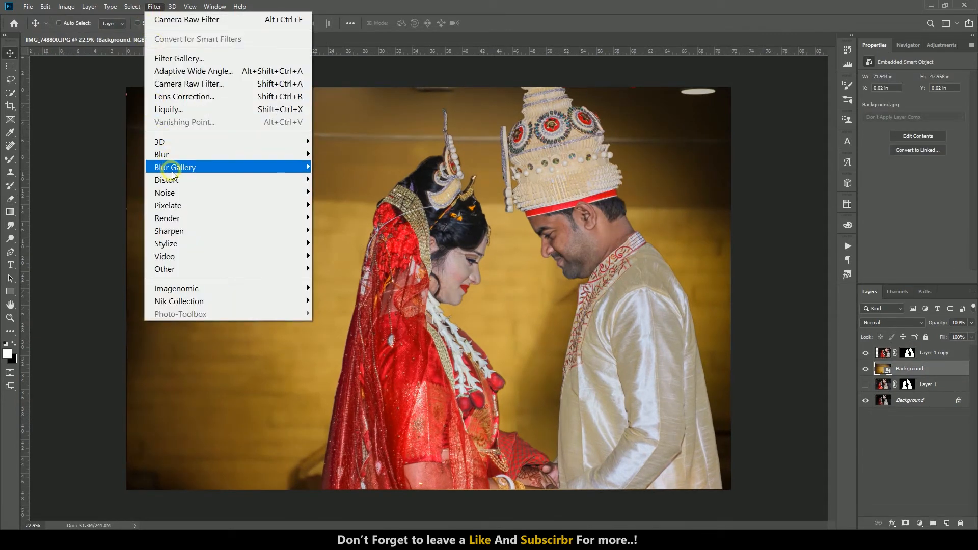
pyautogui.moveTo(301, 169)
pyautogui.click(343, 200)
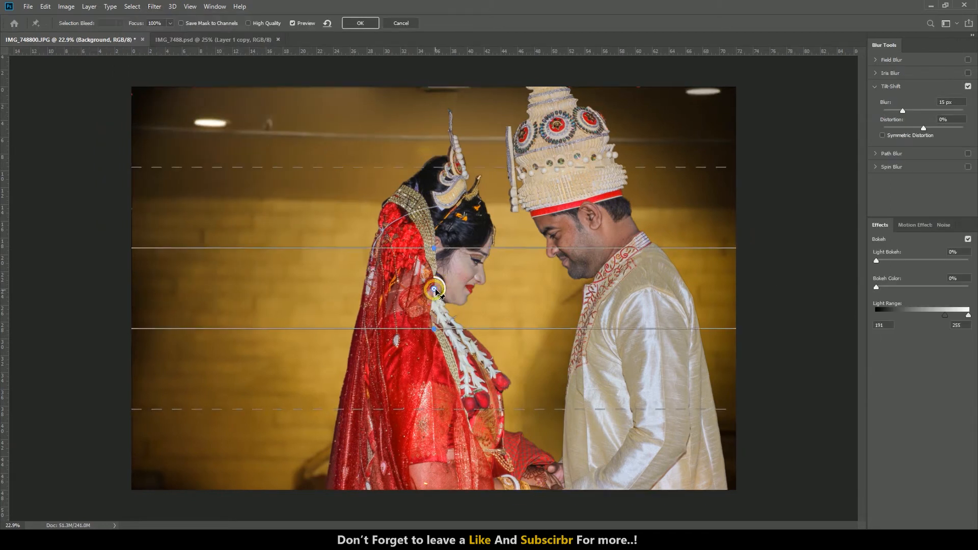
pyautogui.moveTo(434, 291); pyautogui.dragTo(433, 508)
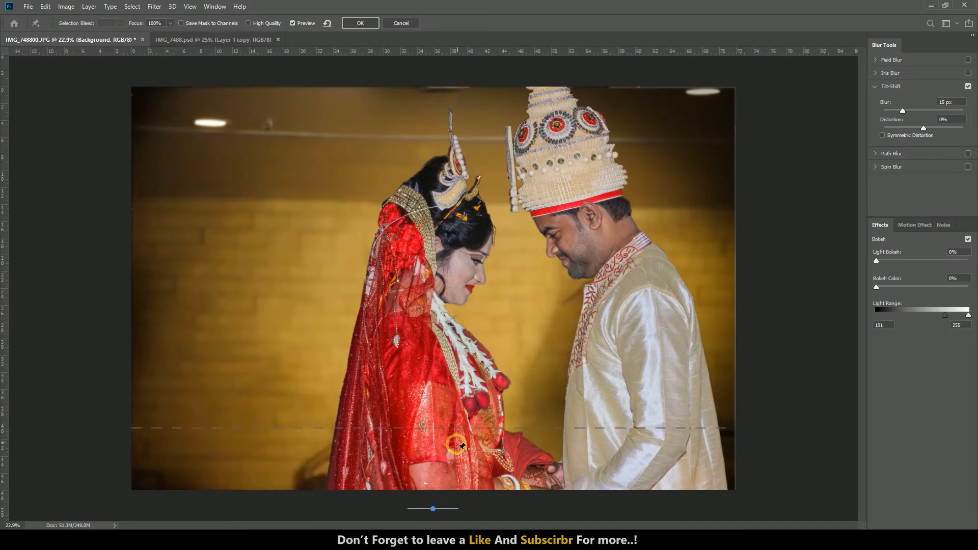
pyautogui.moveTo(462, 434); pyautogui.dragTo(462, 498)
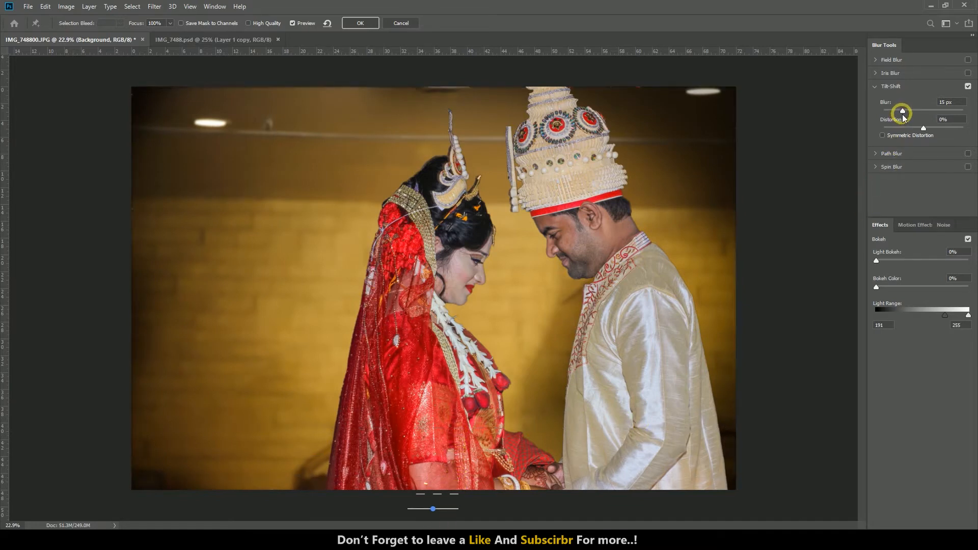
# Step: Set the Tilt-Shift blur to 30 px and Light Bokeh to 20%, and apply the filter
pyautogui.moveTo(908, 114); pyautogui.dragTo(915, 115)
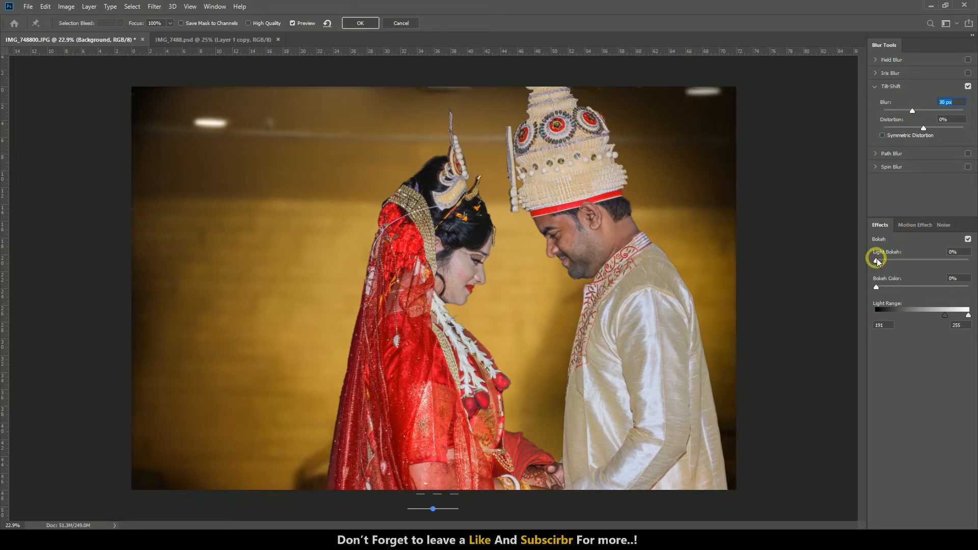
pyautogui.moveTo(876, 261)
pyautogui.mouseDown()
pyautogui.moveTo(904, 260)
pyautogui.moveTo(896, 260)
pyautogui.mouseUp()
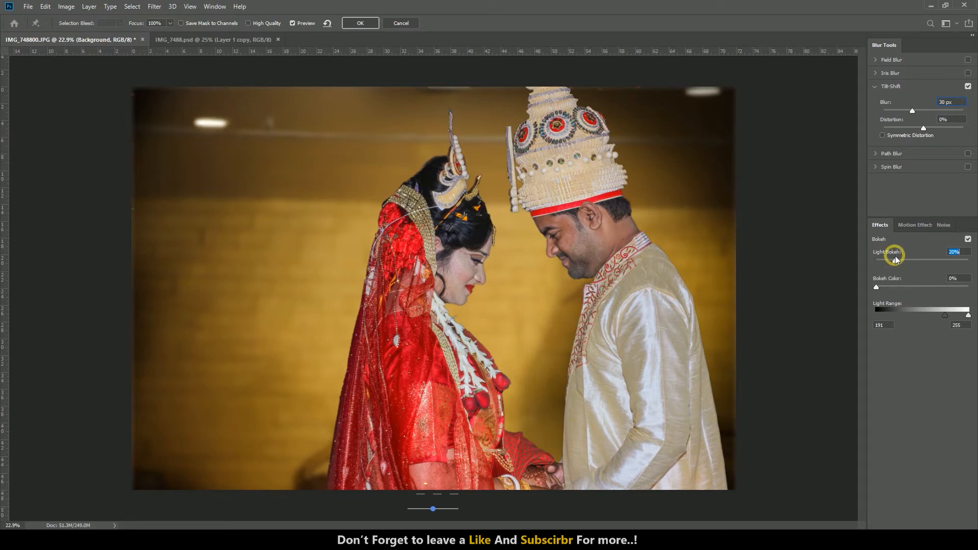
pyautogui.click(365, 25)
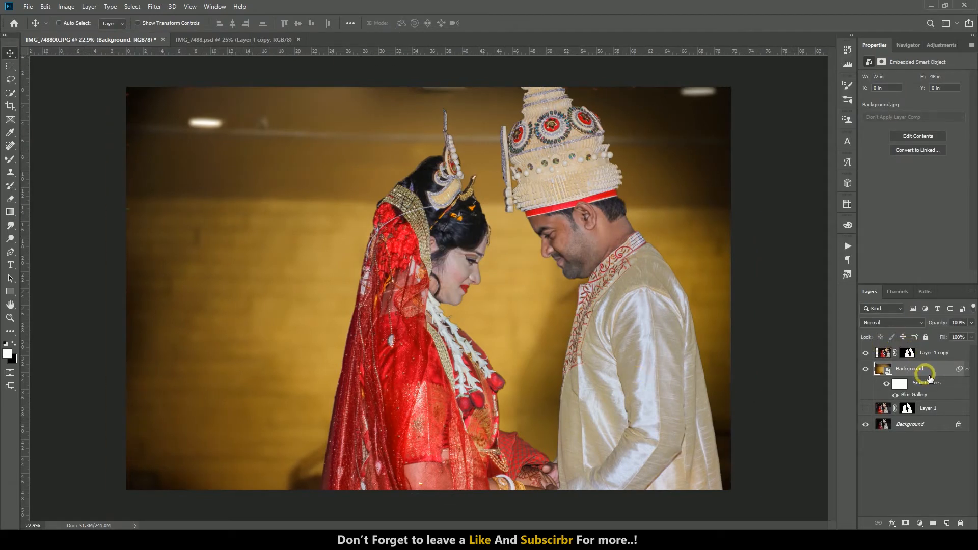
# Step: Convert the blurred backdrop layer with its Blur Gallery smart filter into a new smart object
pyautogui.press('ctrl')
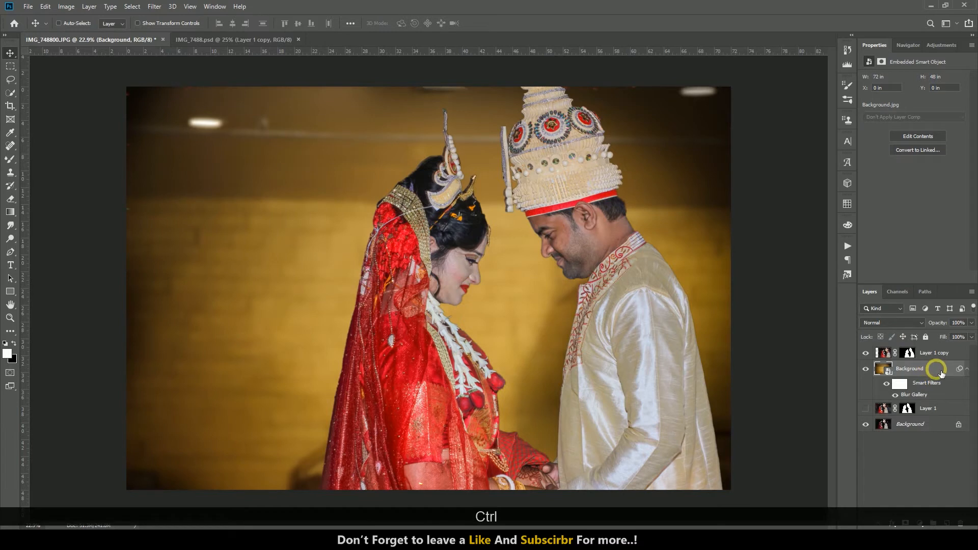
pyautogui.rightClick(941, 373)
pyautogui.click(869, 193)
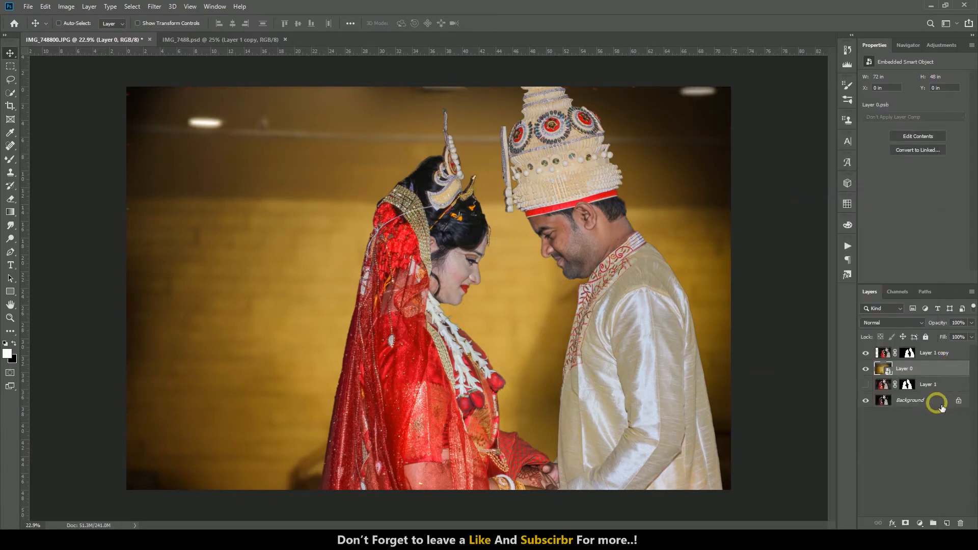
# Step: Scale the Layer 0 backdrop up from its centre to about 102% so its blurred edges extend past the canvas
pyautogui.hotkey('ctrl', 't')
pyautogui.press('alt')
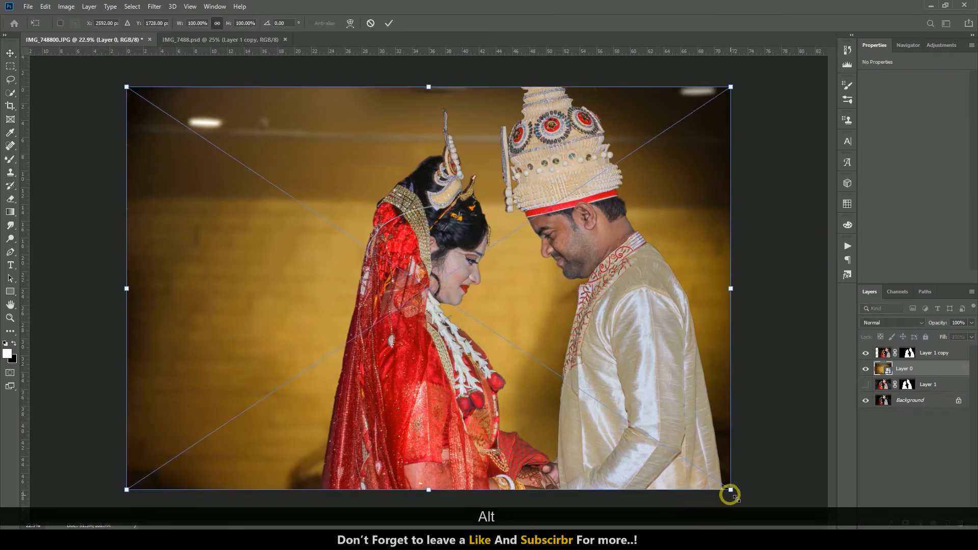
pyautogui.moveTo(731, 492); pyautogui.dragTo(738, 495)
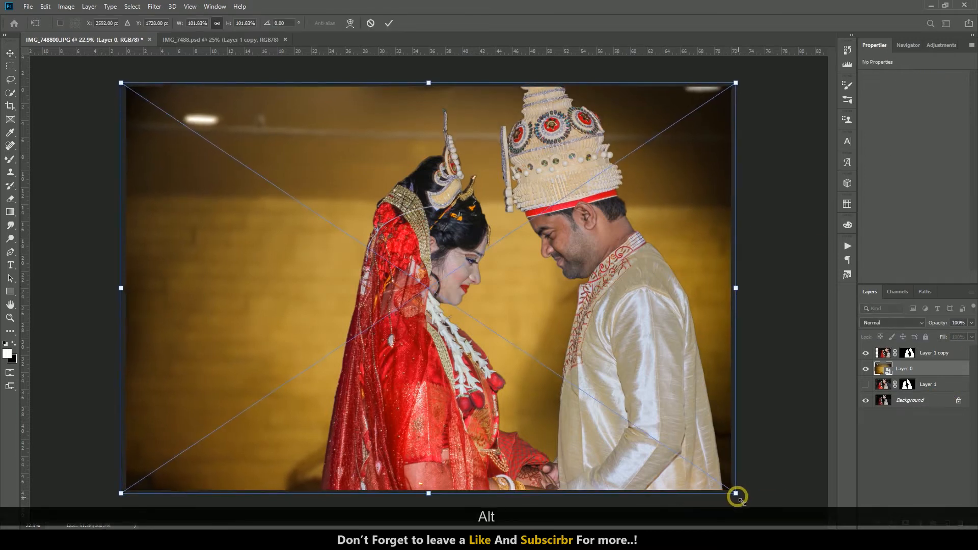
pyautogui.press('Return')
pyautogui.hotkey('alt', 'Return')
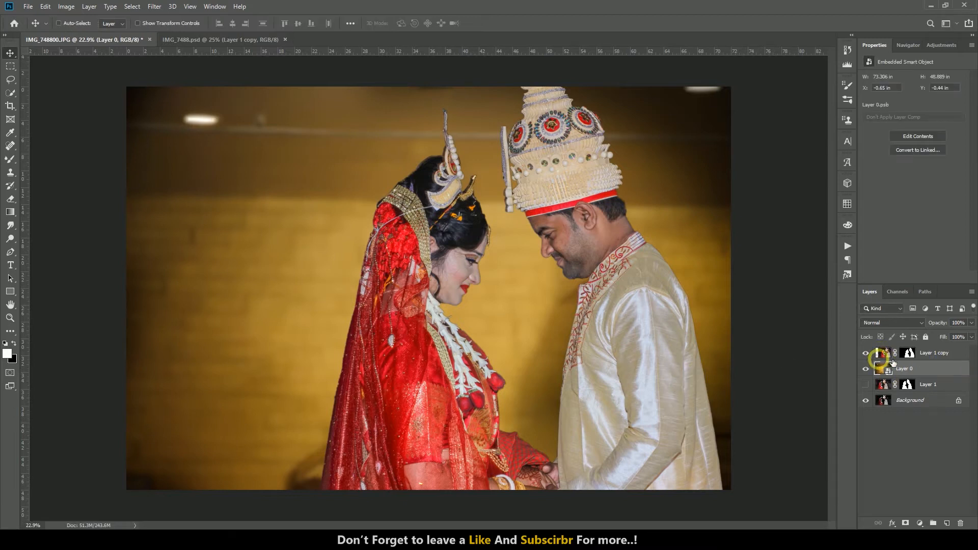
# Step: Heal the stray hairs, creases and spots on the bride's cheek on Layer 1 copy with a small Content-Aware Spot Healing Brush
pyautogui.click(881, 354)
pyautogui.click(9, 147)
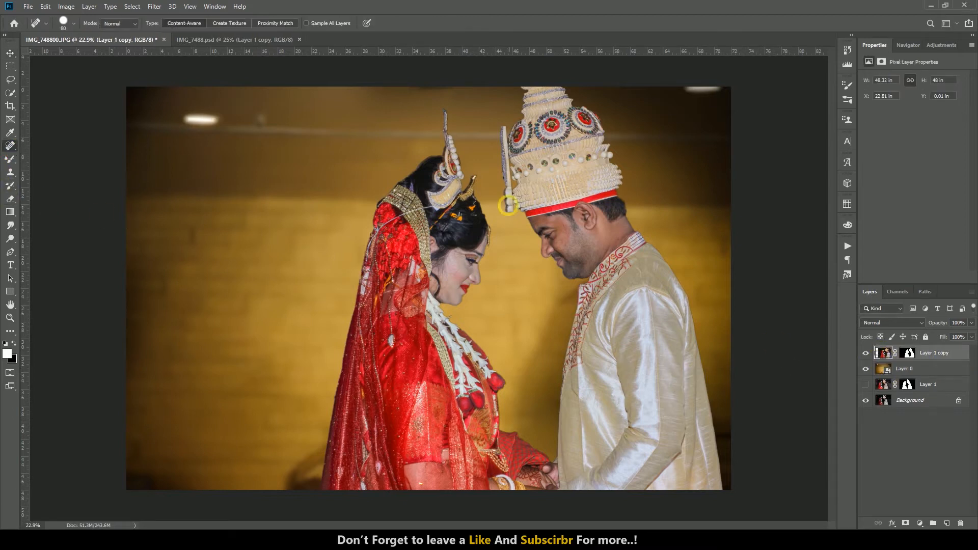
pyautogui.scroll(10, 460, 216)
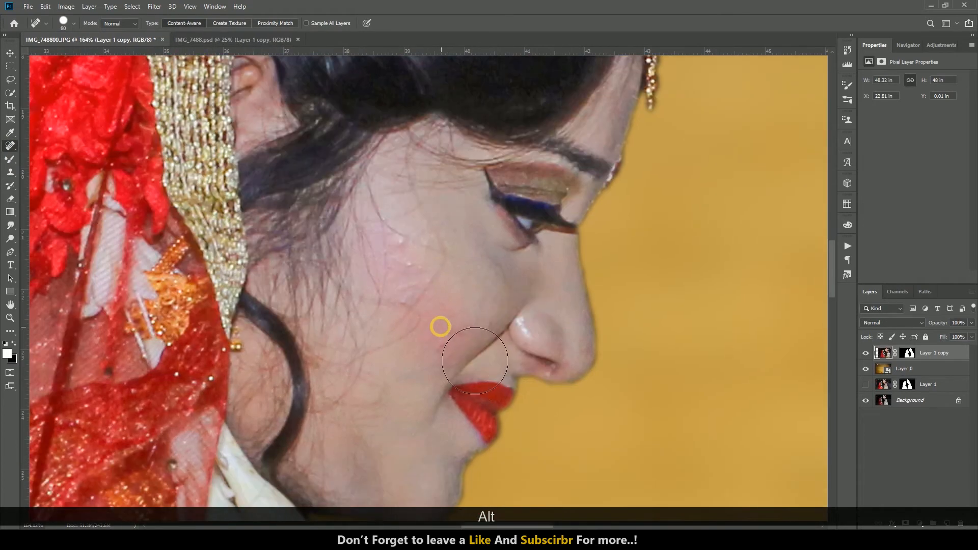
pyautogui.scroll(-1, 441, 327)
pyautogui.press('[')
pyautogui.click(440, 307)
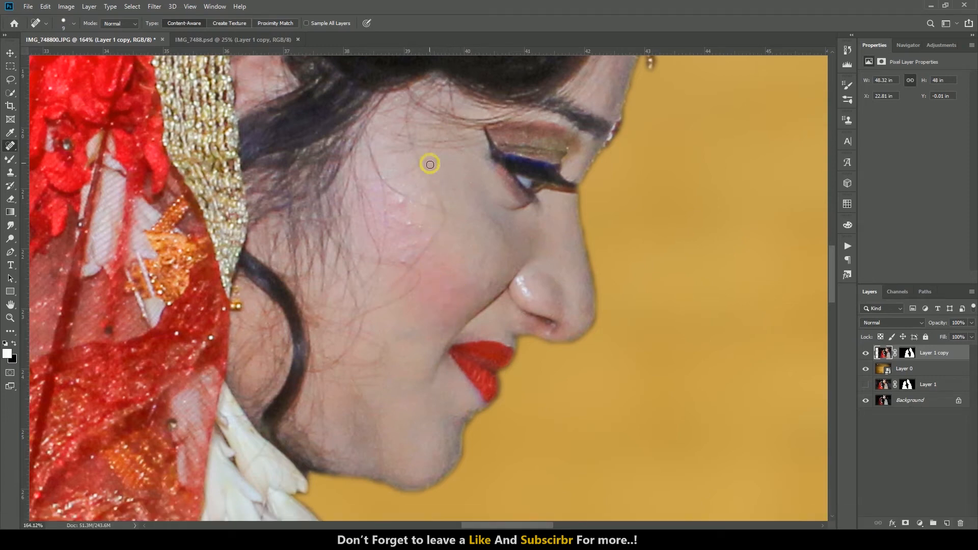
pyautogui.press(']')
pyautogui.press(']')
pyautogui.moveTo(387, 182)
pyautogui.mouseDown()
pyautogui.moveTo(425, 208)
pyautogui.moveTo(439, 206)
pyautogui.mouseUp()
pyautogui.moveTo(426, 159)
pyautogui.mouseDown()
pyautogui.moveTo(450, 224)
pyautogui.moveTo(405, 301)
pyautogui.mouseUp()
pyautogui.moveTo(387, 303)
pyautogui.mouseDown()
pyautogui.moveTo(371, 313)
pyautogui.moveTo(429, 286)
pyautogui.moveTo(408, 261)
pyautogui.moveTo(379, 260)
pyautogui.mouseUp()
pyautogui.moveTo(404, 262); pyautogui.dragTo(405, 256)
pyautogui.click(413, 202)
pyautogui.click(394, 201)
pyautogui.click(413, 227)
pyautogui.click(390, 221)
pyautogui.moveTo(394, 203); pyautogui.dragTo(393, 270)
pyautogui.scroll(-3, 400, 229)
pyautogui.click(405, 190)
pyautogui.click(387, 172)
pyautogui.click(407, 157)
pyautogui.click(404, 140)
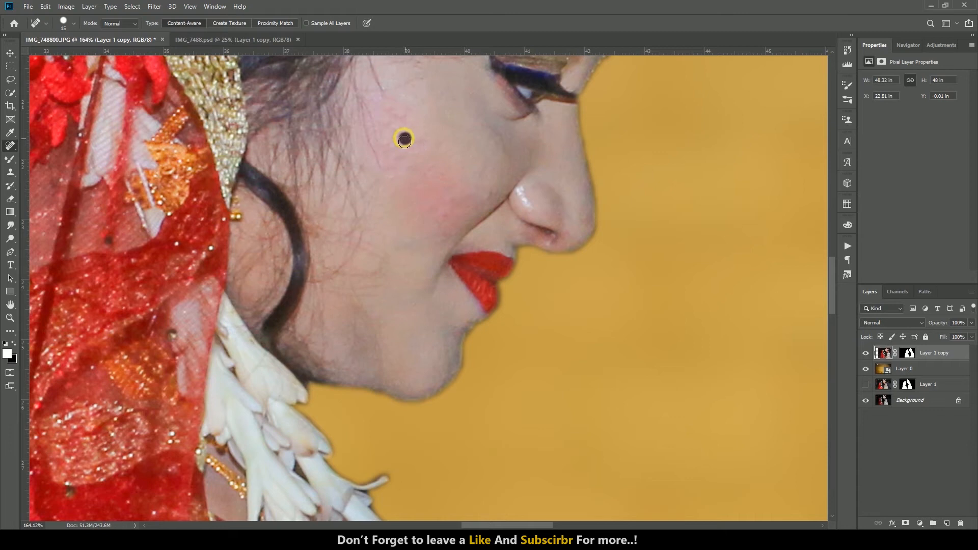
pyautogui.click(407, 113)
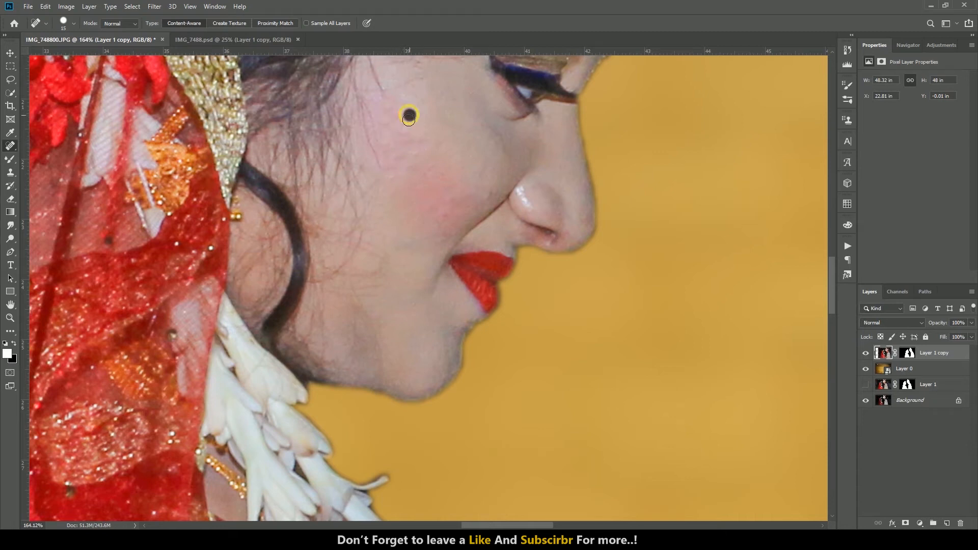
pyautogui.click(14, 57)
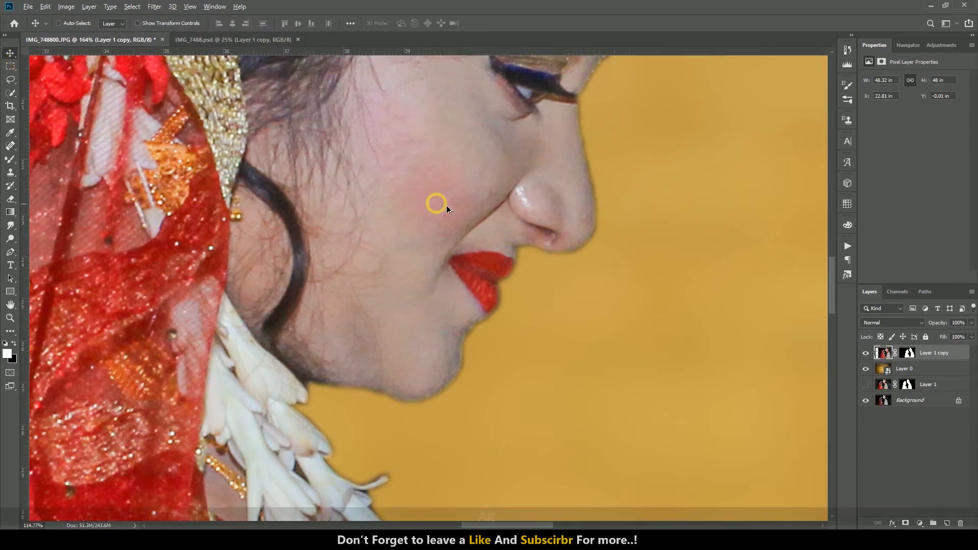
# Step: Add a new layer above Layer 1 copy and stamp all visible layers into it
pyautogui.keyDown('alt'); pyautogui.scroll(-5, 448, 204); pyautogui.keyUp('alt')
pyautogui.keyDown('alt'); pyautogui.scroll(-3, 455, 206); pyautogui.keyUp('alt')
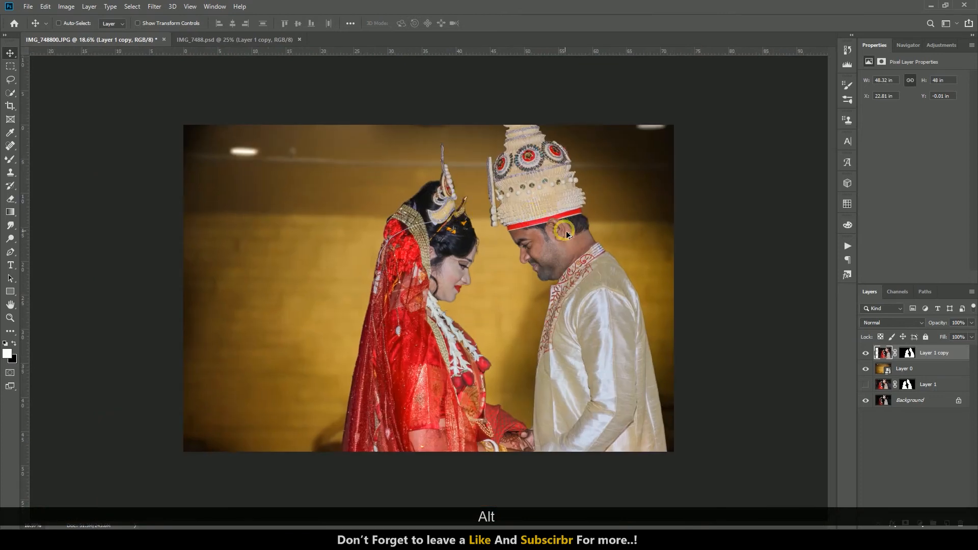
pyautogui.keyDown('alt'); pyautogui.scroll(4, 566, 230); pyautogui.keyUp('alt')
pyautogui.keyDown('alt'); pyautogui.scroll(-6, 725, 203); pyautogui.keyUp('alt')
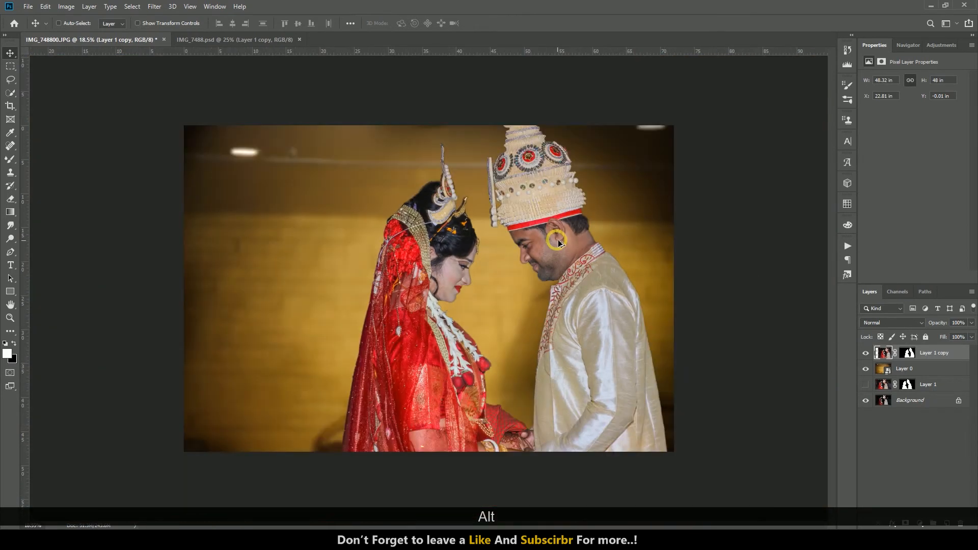
pyautogui.click(947, 523)
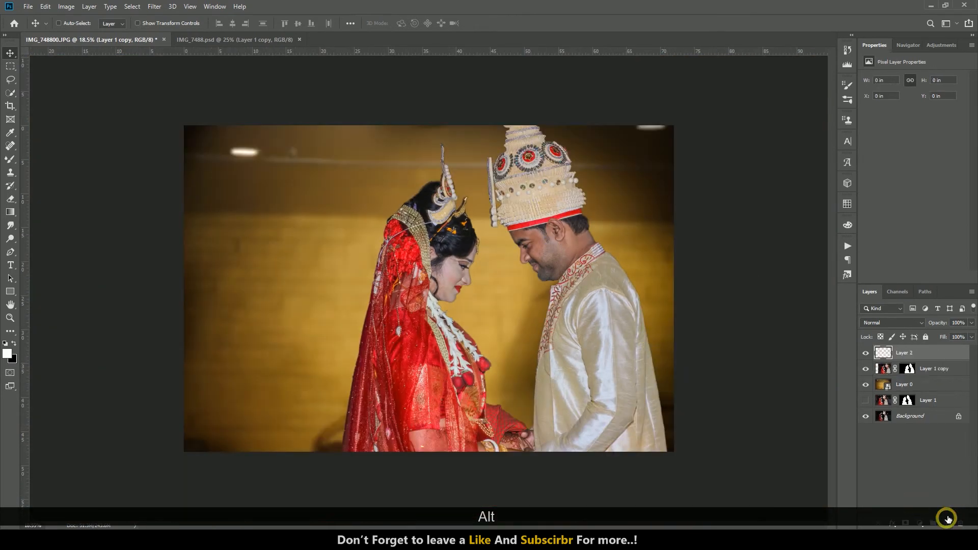
pyautogui.hotkey('ctrl', 'shift', 'alt', 'e')
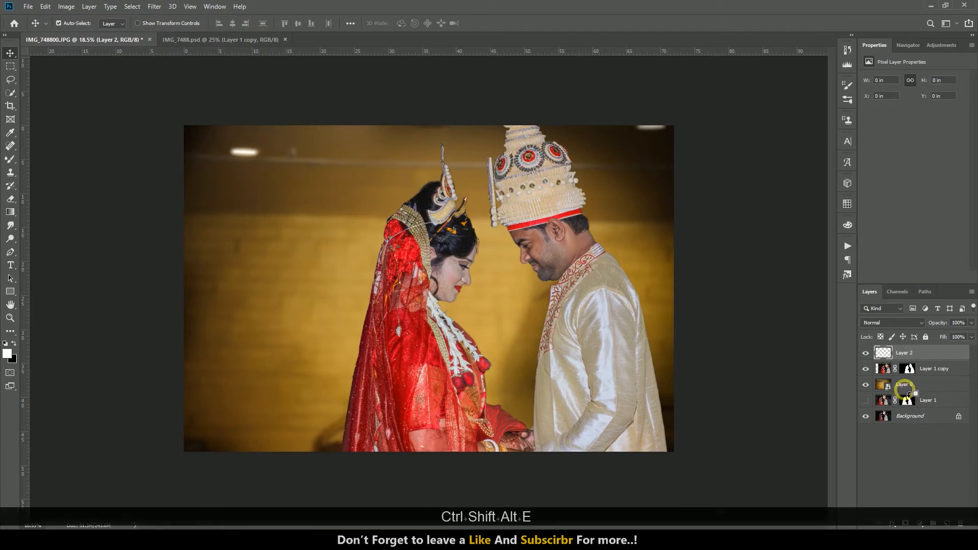
# Step: Smooth the skin on Layer 2 with the SkinFiner filter, excluding the golden backdrop and the bride's red clothing from the skin mask
pyautogui.click(158, 7)
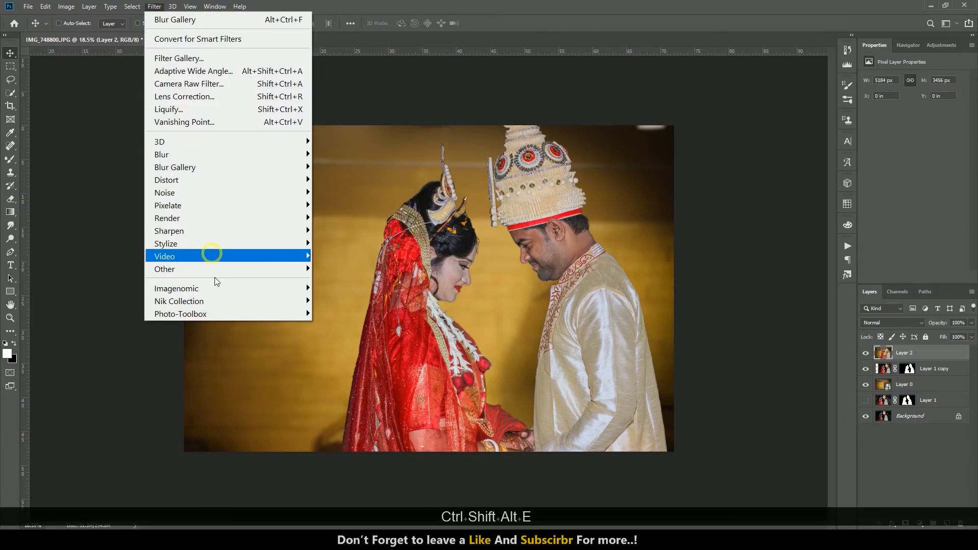
pyautogui.moveTo(214, 313)
pyautogui.click(340, 312)
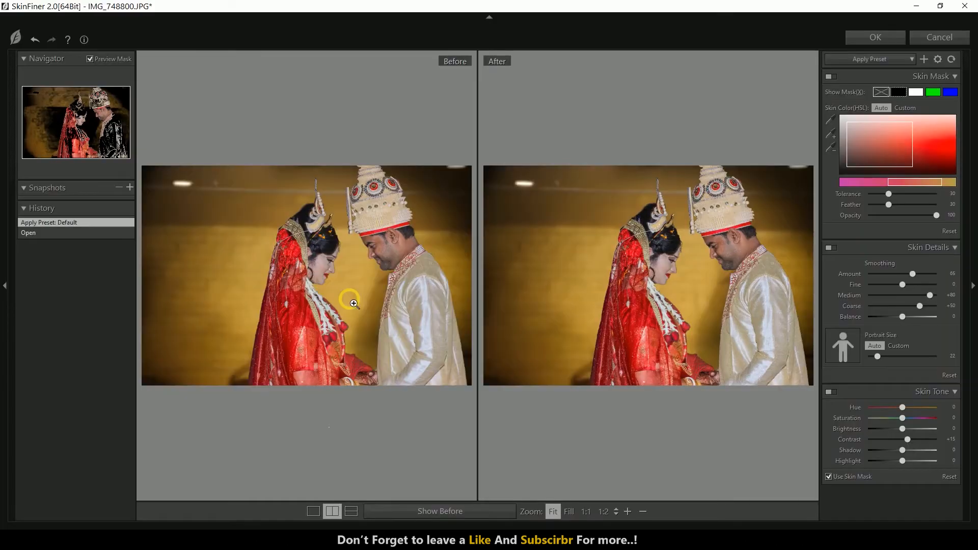
pyautogui.click(833, 150)
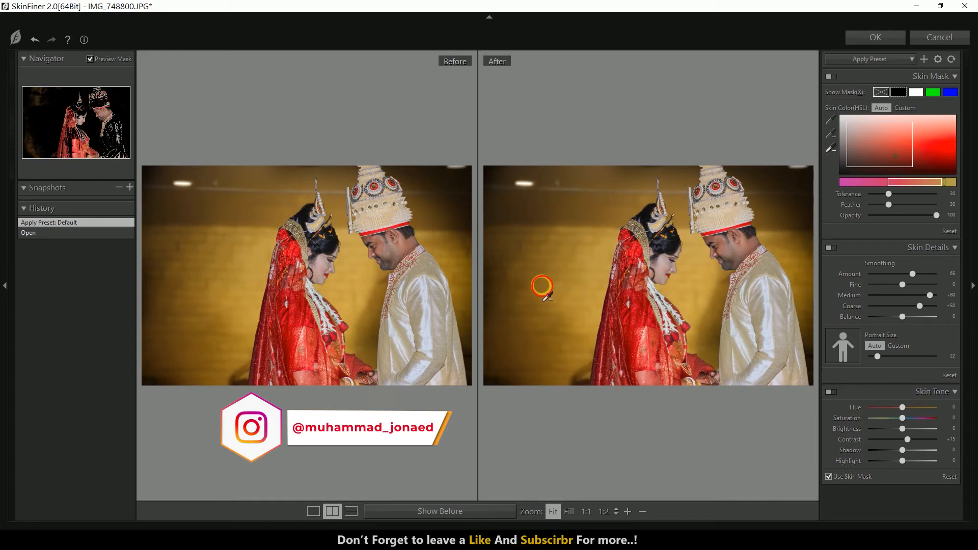
pyautogui.click(541, 285)
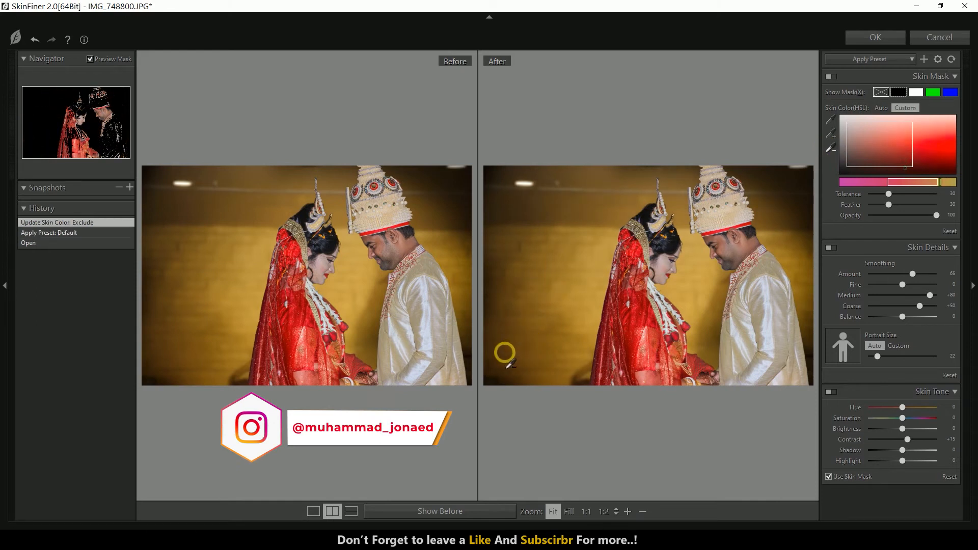
pyautogui.click(504, 352)
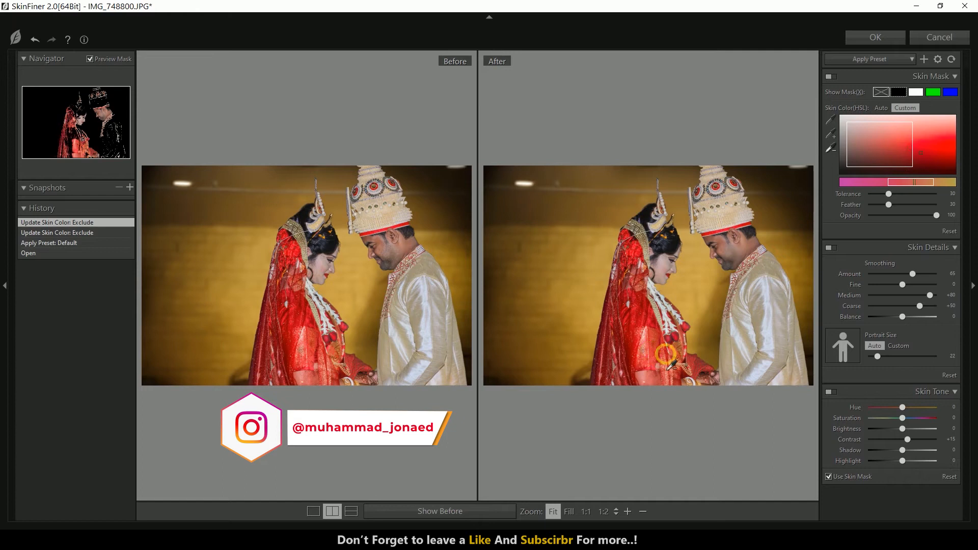
pyautogui.click(643, 344)
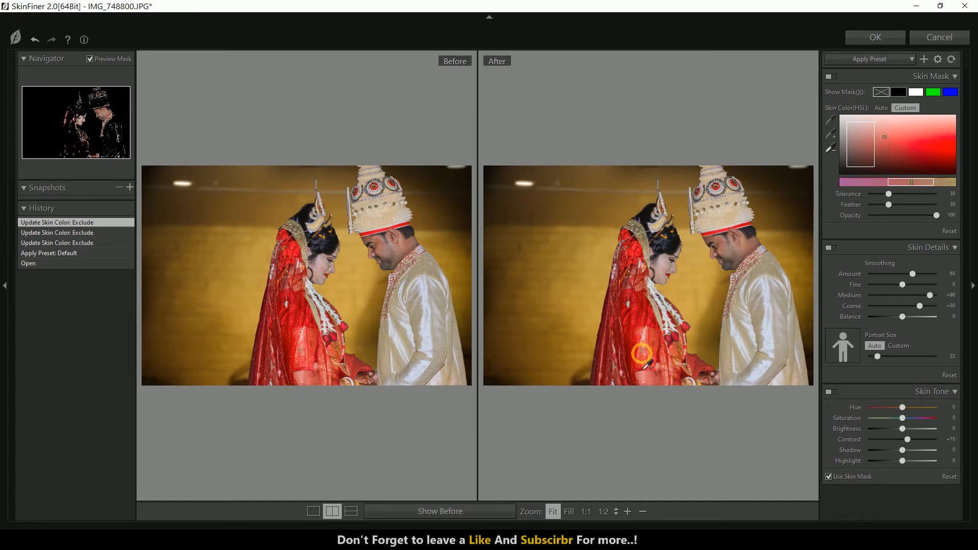
pyautogui.click(642, 352)
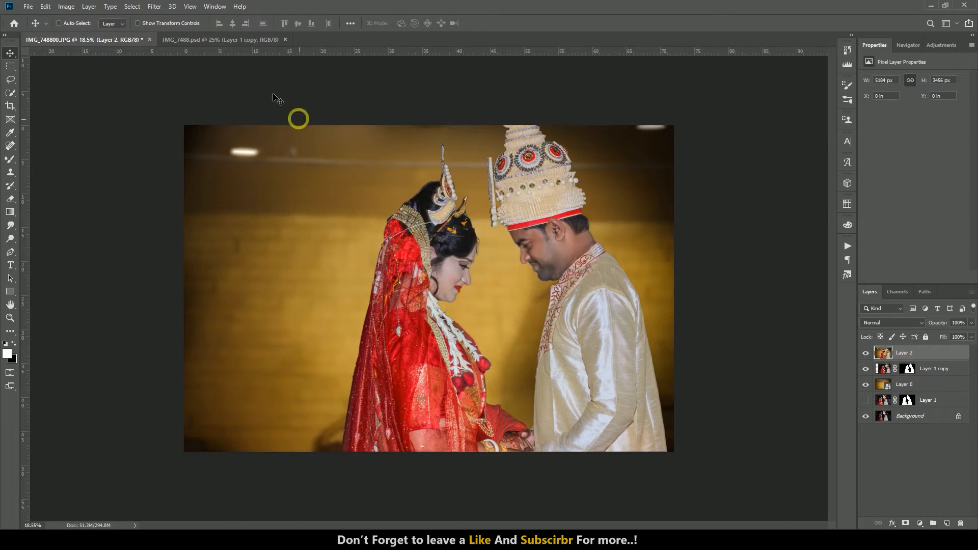
# Step: Start the Camera Raw filter on Layer 2 and apply the first user preset, the one named with only zeros
pyautogui.click(155, 7)
pyautogui.click(188, 86)
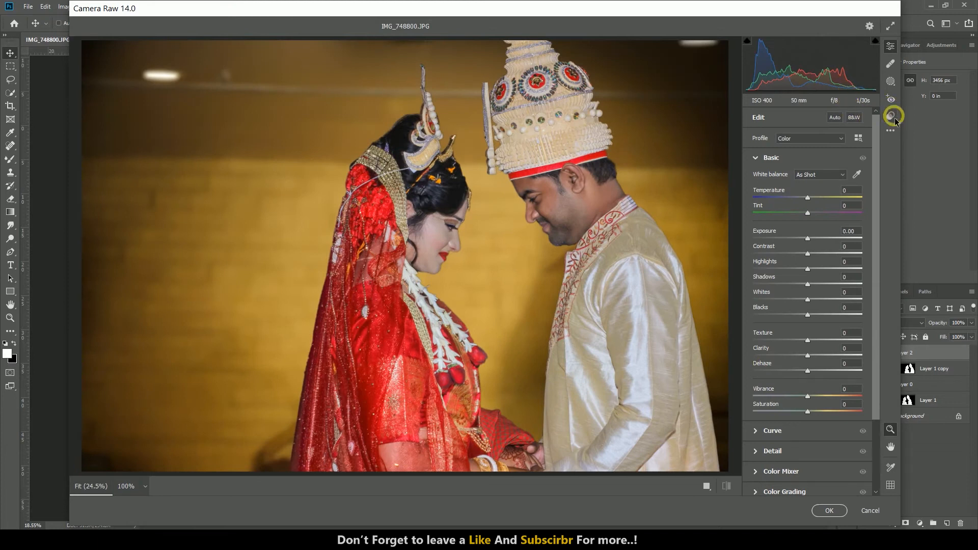
pyautogui.click(890, 115)
pyautogui.click(812, 191)
pyautogui.click(803, 304)
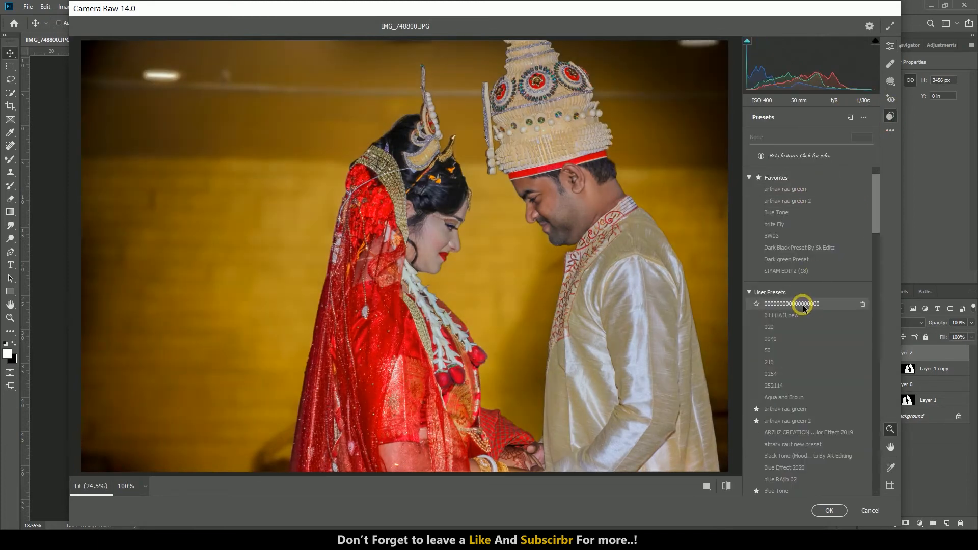
pyautogui.click(803, 306)
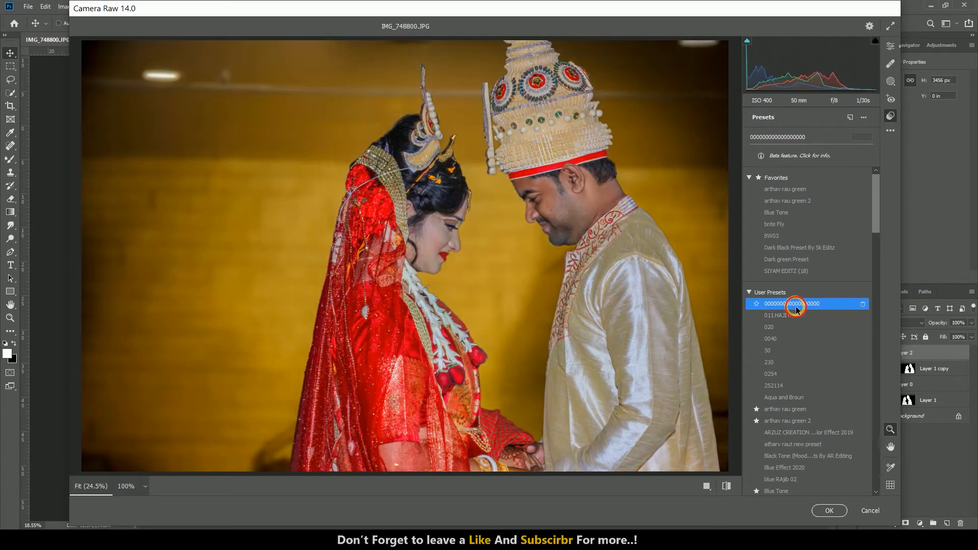
# Step: Warm the image by setting the Camera Raw white balance Temperature to +6
pyautogui.click(889, 47)
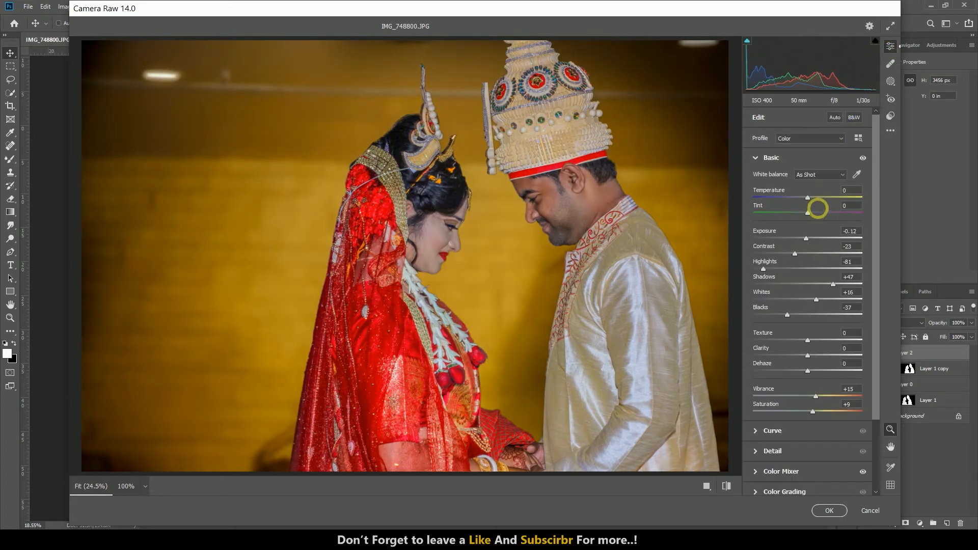
pyautogui.moveTo(820, 196); pyautogui.dragTo(823, 196)
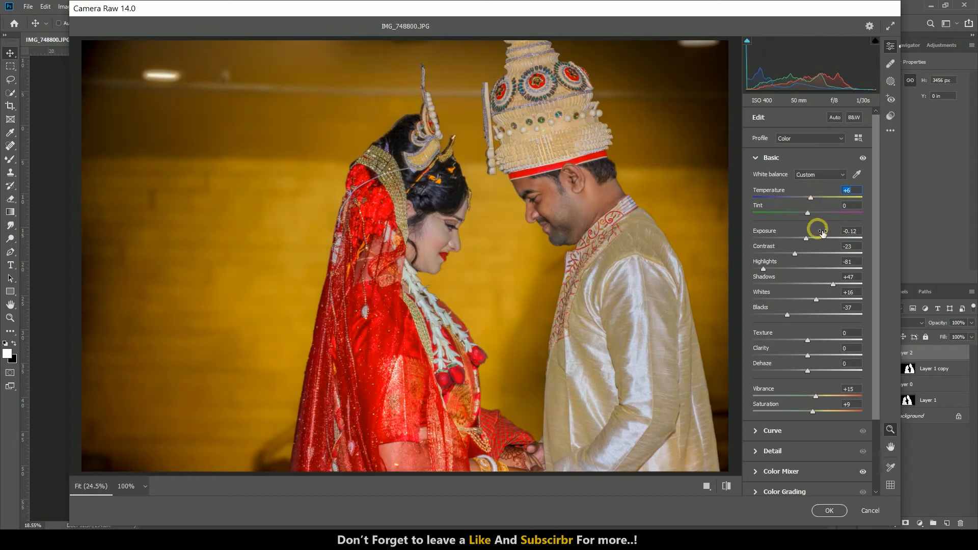
# Step: Set the Camera Raw Contrast to -9, raise Texture slightly and apply the filter to Layer 2
pyautogui.moveTo(827, 232)
pyautogui.mouseDown()
pyautogui.moveTo(821, 227)
pyautogui.moveTo(813, 249)
pyautogui.moveTo(837, 240)
pyautogui.mouseUp()
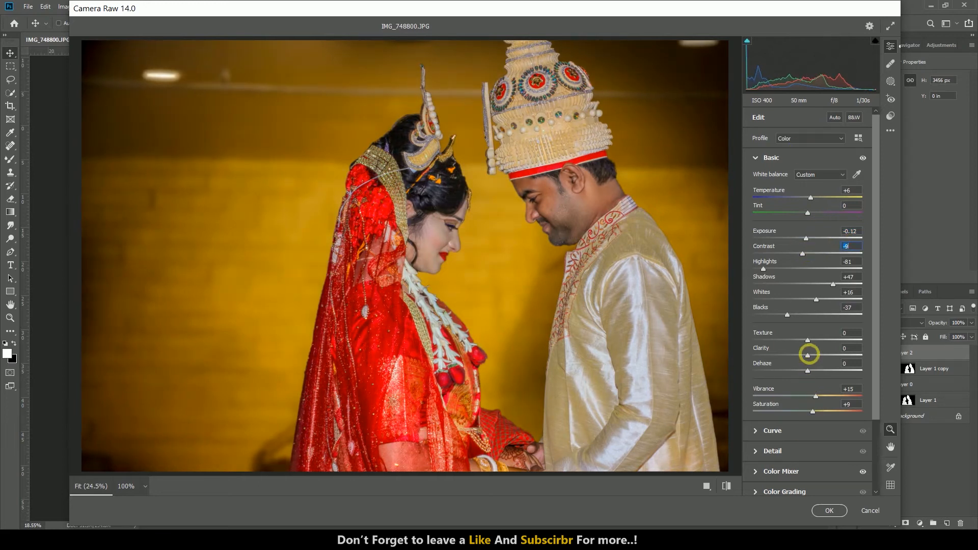
pyautogui.moveTo(813, 339); pyautogui.dragTo(821, 338)
pyautogui.click(827, 510)
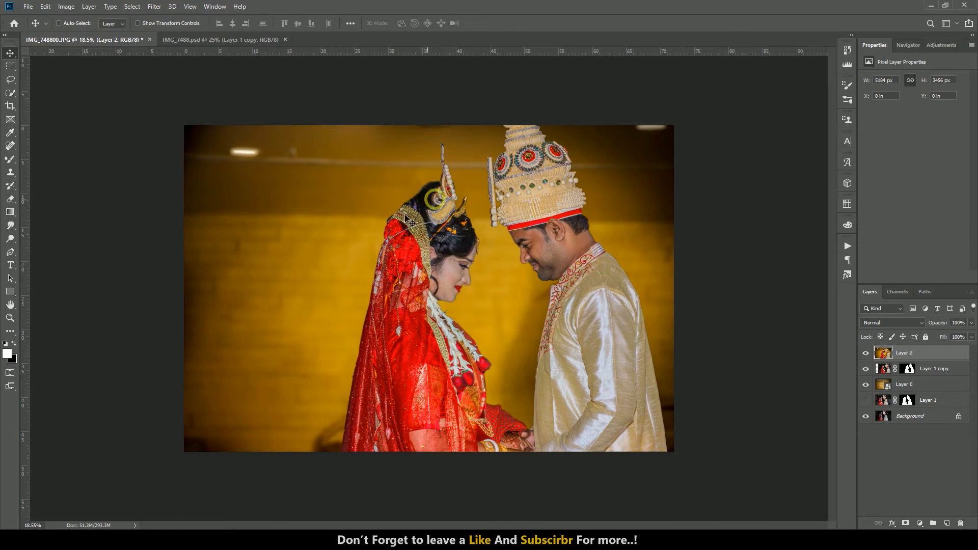
# Step: Add a white 72 pt text layer reading বিবাহ on the golden backdrop to the left of the bride
pyautogui.scroll(1, 405, 237)
pyautogui.scroll(1, 405, 237)
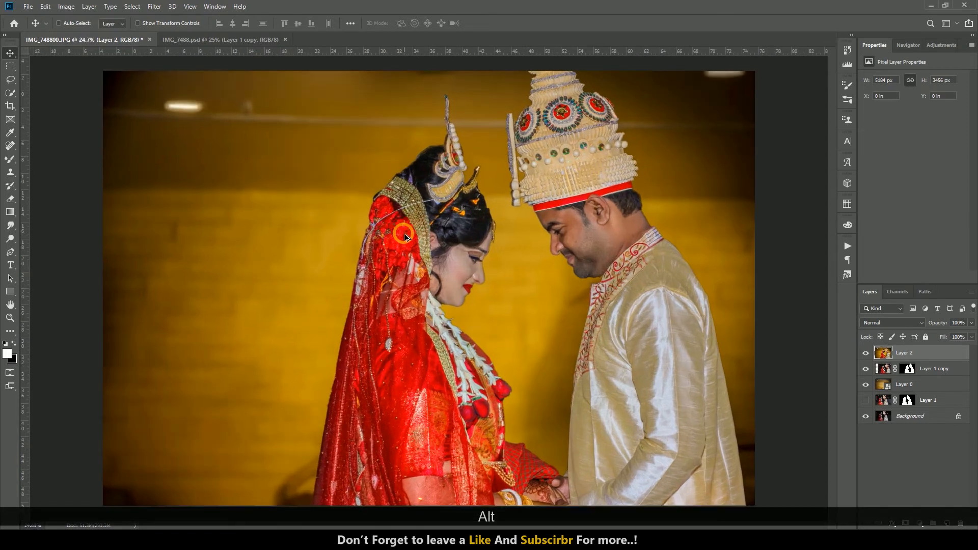
pyautogui.click(10, 264)
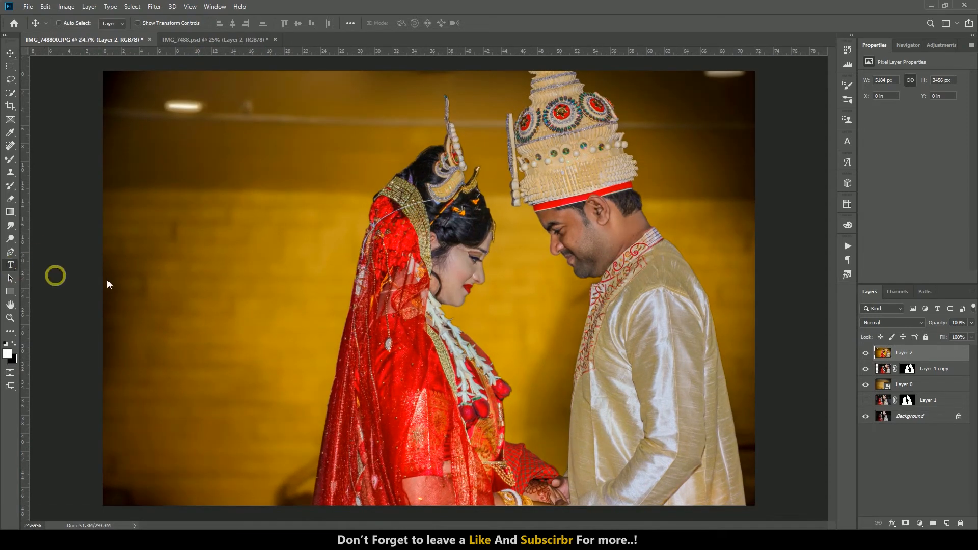
pyautogui.click(186, 254)
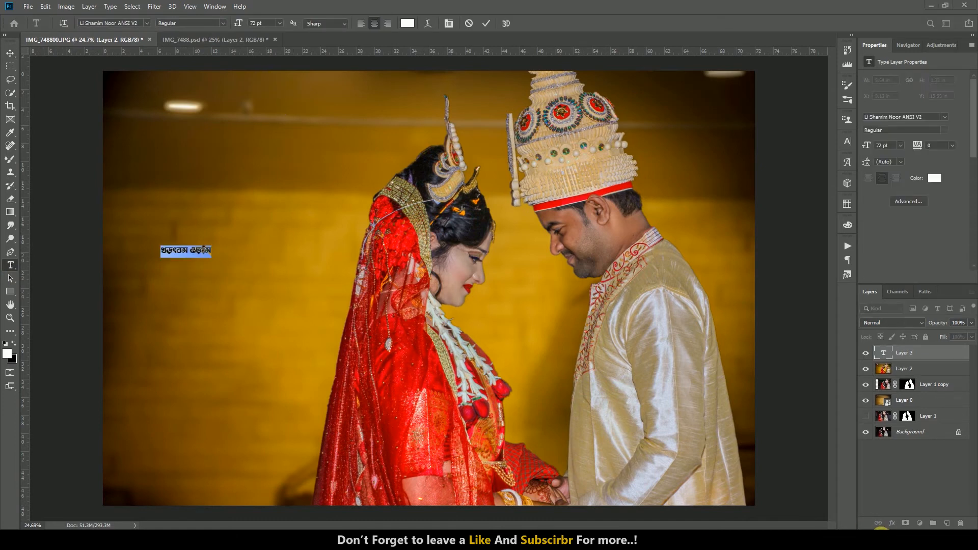
pyautogui.click(880, 531)
pyautogui.click(843, 483)
pyautogui.scroll(3, 137, 247)
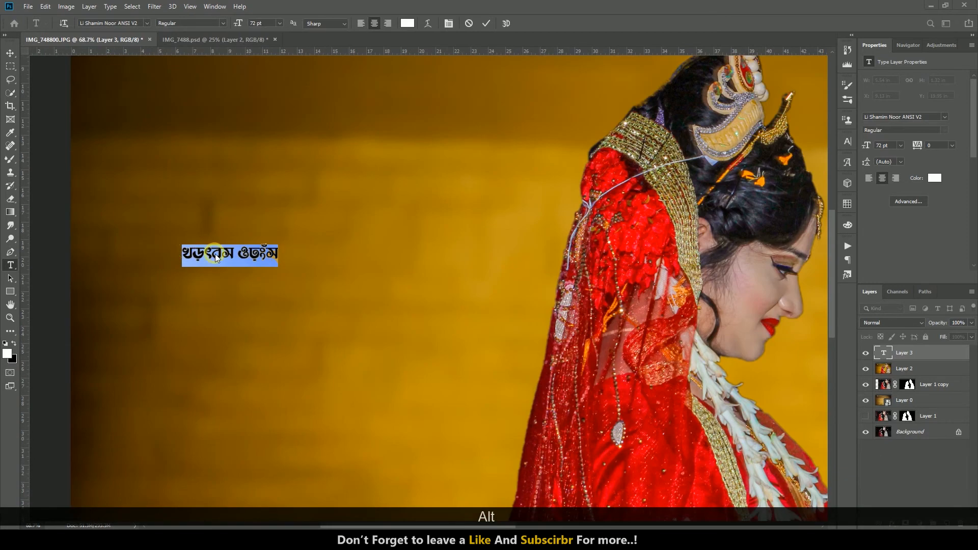
pyautogui.scroll(2, 136, 246)
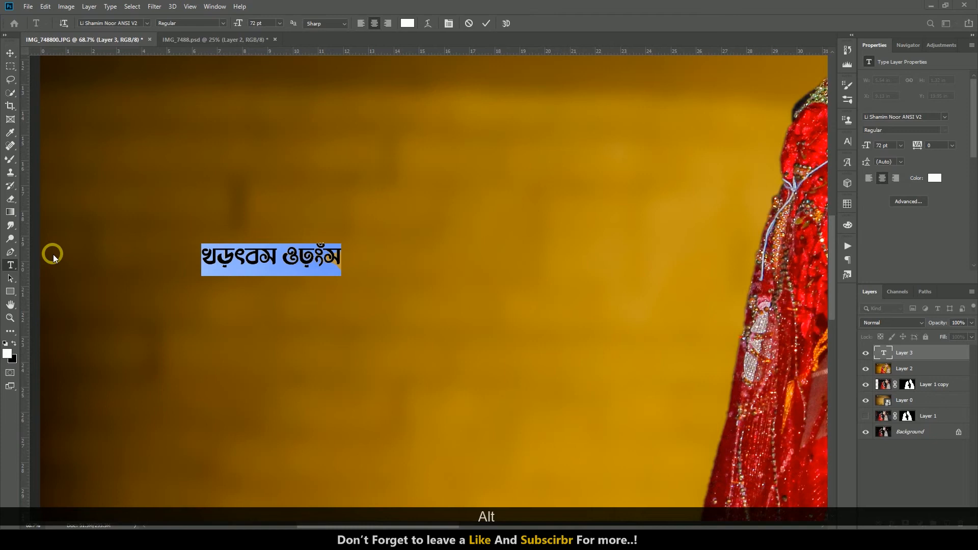
pyautogui.write('dh')
pyautogui.moveTo(341, 257); pyautogui.dragTo(172, 257)
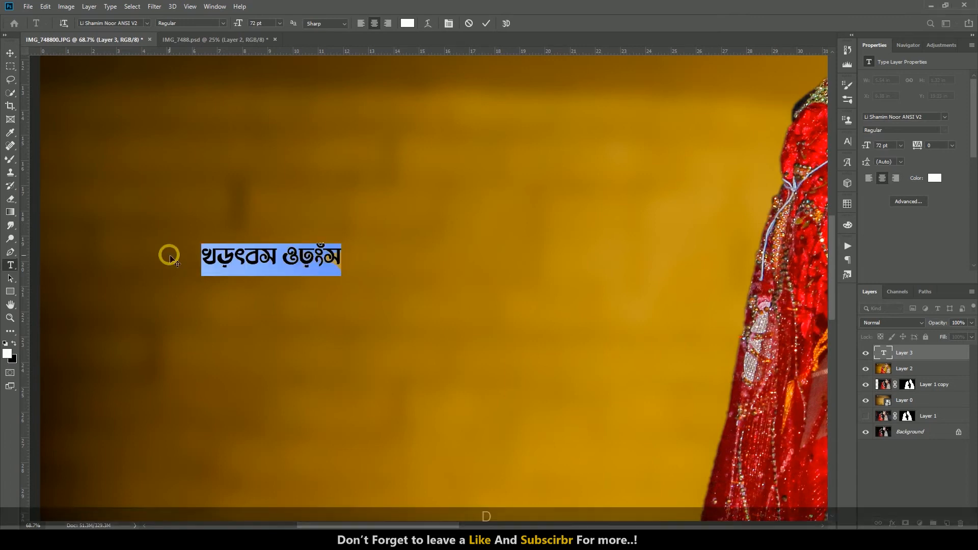
pyautogui.write('dhhf')
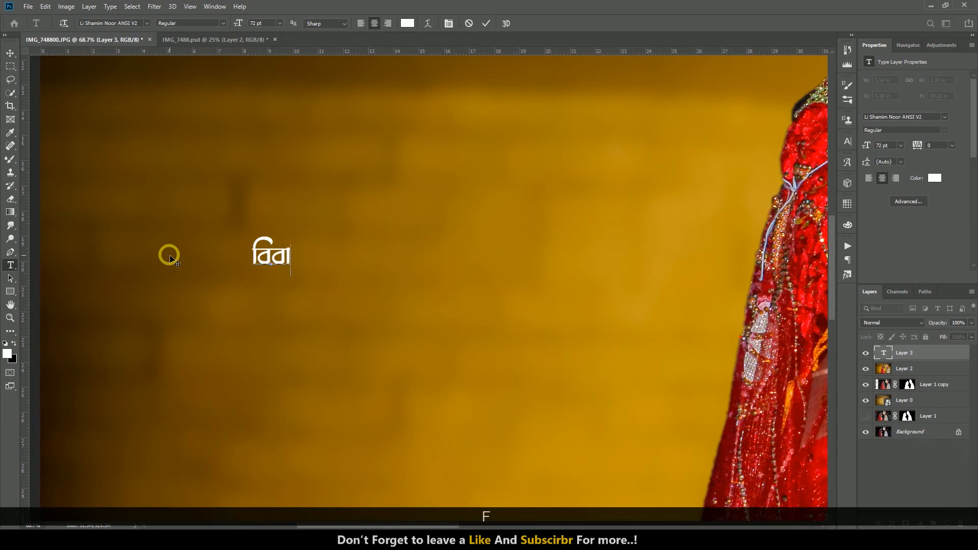
pyautogui.write('i')
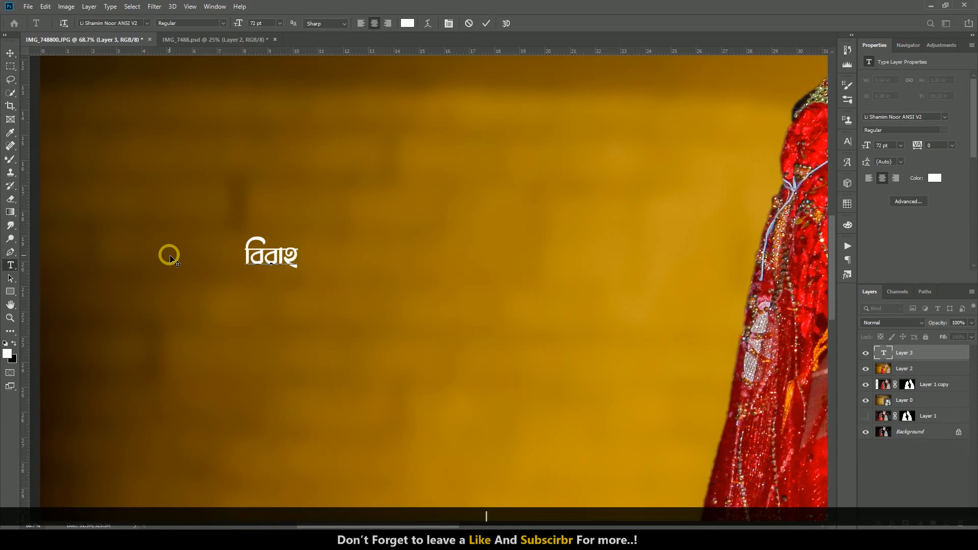
pyautogui.click(488, 23)
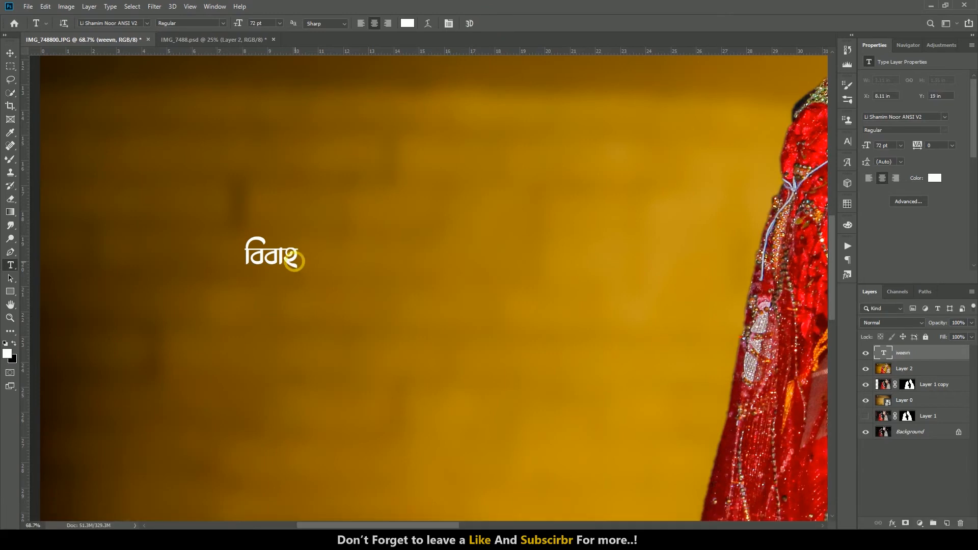
# Step: Duplicate the বিবাহ text layer and move the copy to the right of the original word
pyautogui.hotkey('ctrl', 'j')
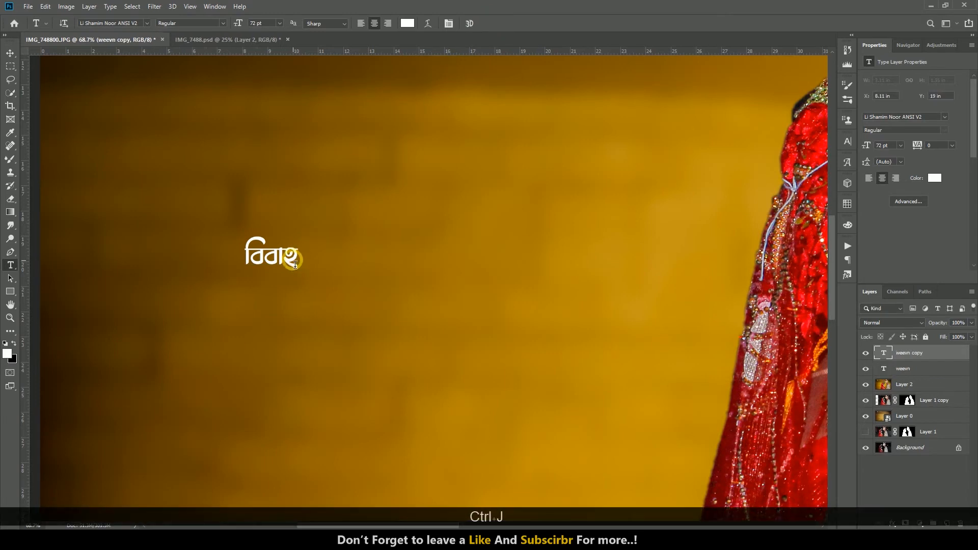
pyautogui.press('i')
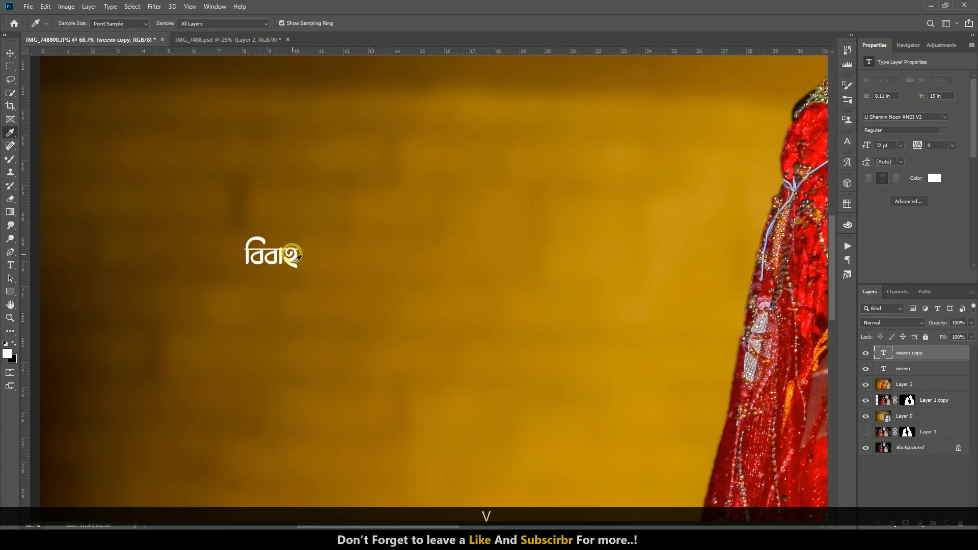
pyautogui.click(10, 53)
pyautogui.moveTo(293, 261); pyautogui.dragTo(390, 272)
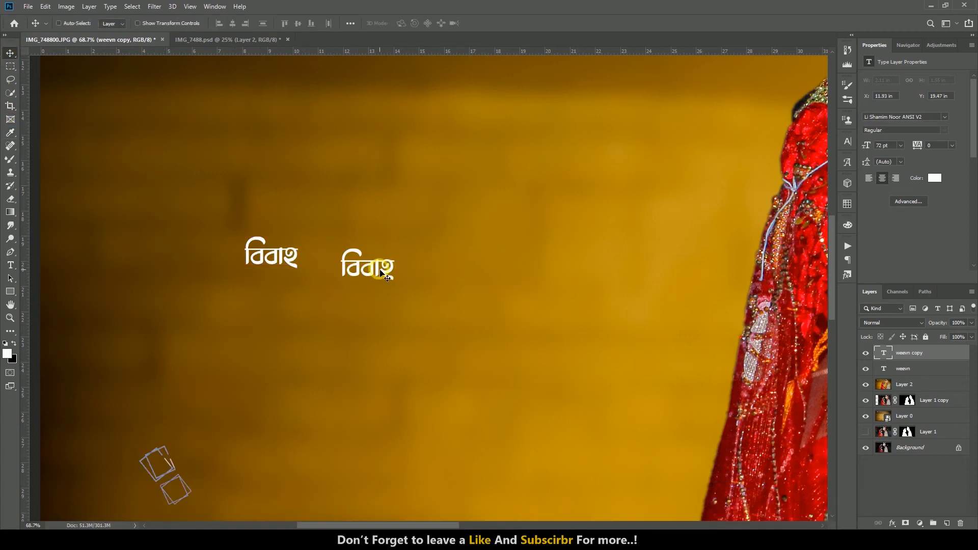
# Step: Replace the text of the duplicated layer with বন্ধন
pyautogui.press('t')
pyautogui.click(381, 273)
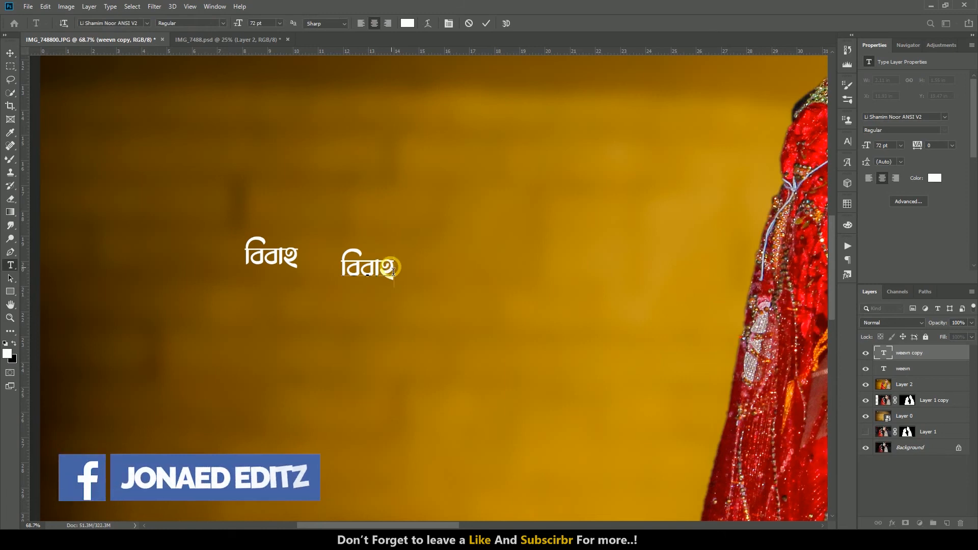
pyautogui.press('BackSpace')
pyautogui.press('BackSpace')
pyautogui.press('BackSpace')
pyautogui.press('BackSpace')
pyautogui.press('BackSpace')
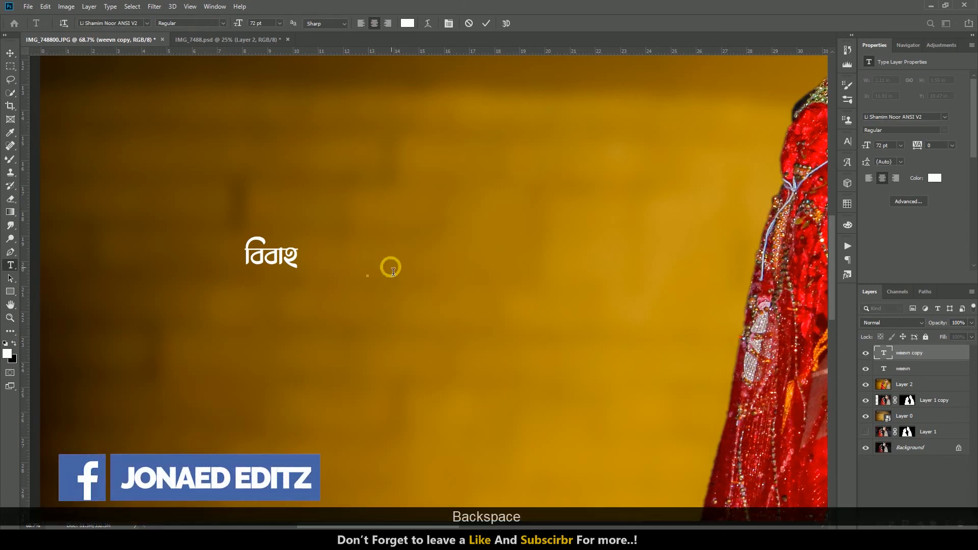
pyautogui.write('H')
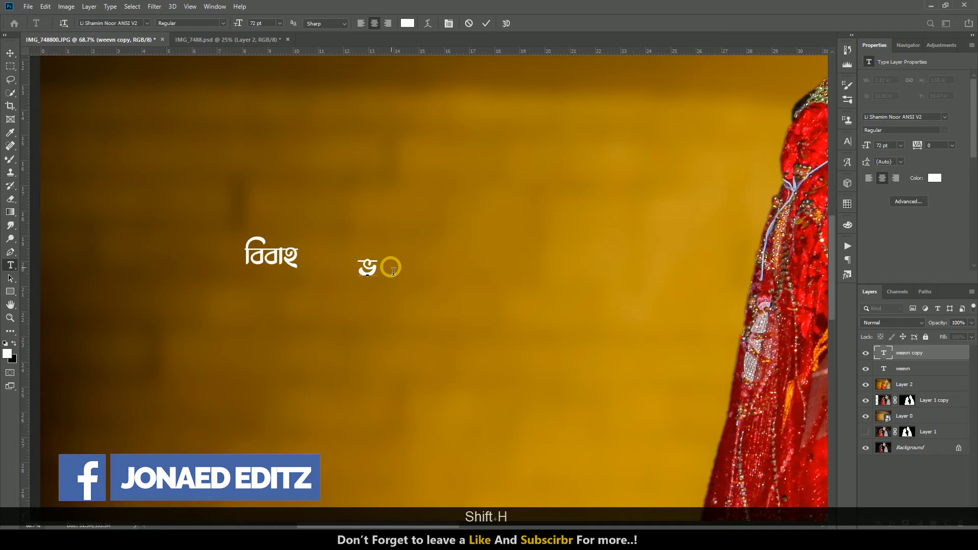
pyautogui.press('BackSpace')
pyautogui.press('BackSpace')
pyautogui.write('h')
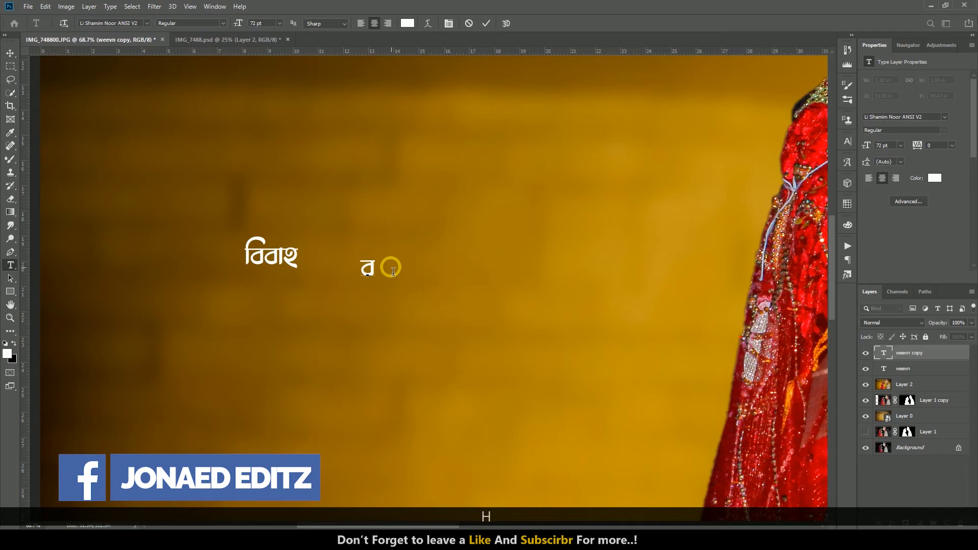
pyautogui.write('b')
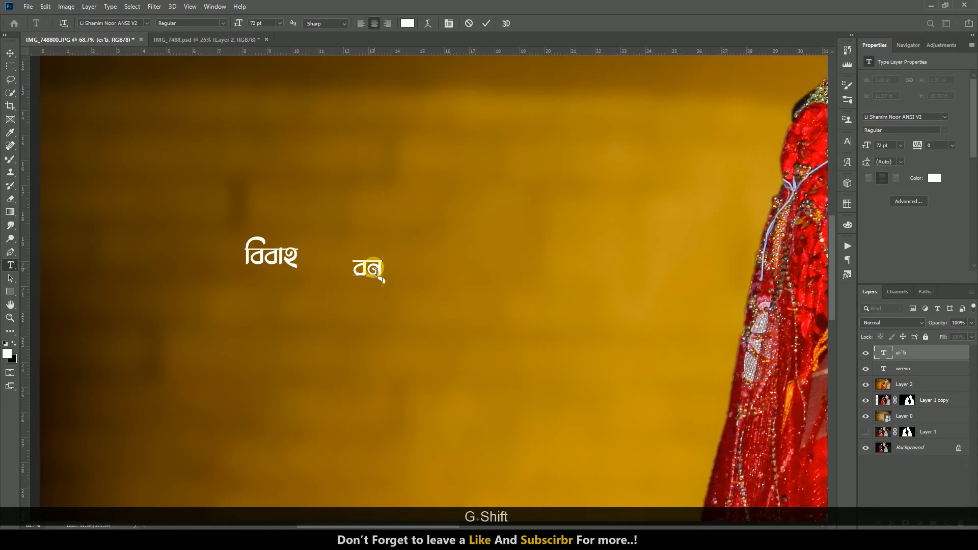
pyautogui.write('L')
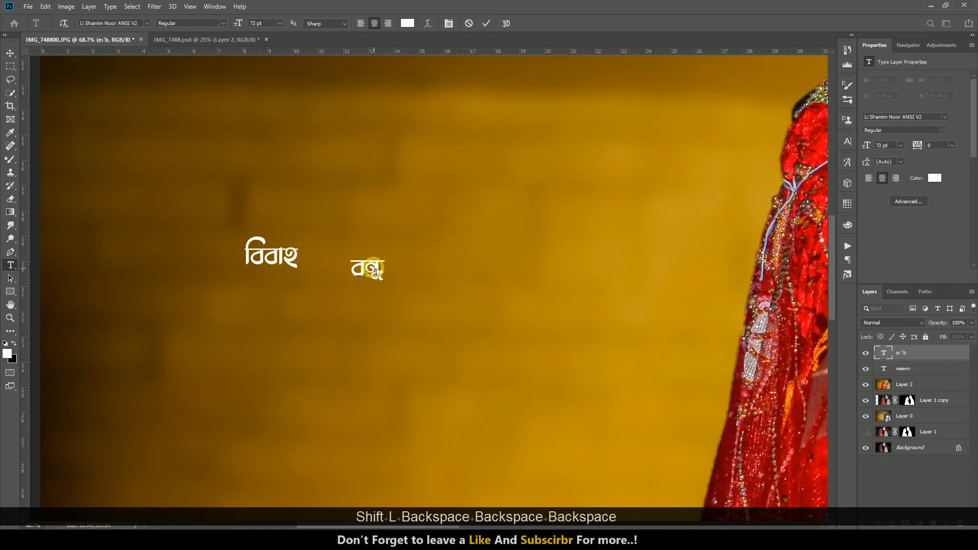
pyautogui.write('b')
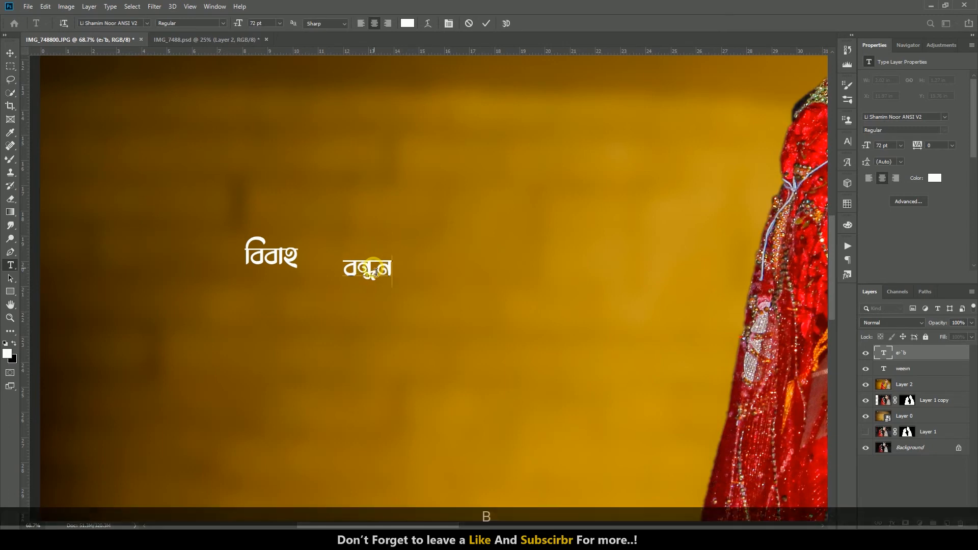
pyautogui.click(487, 23)
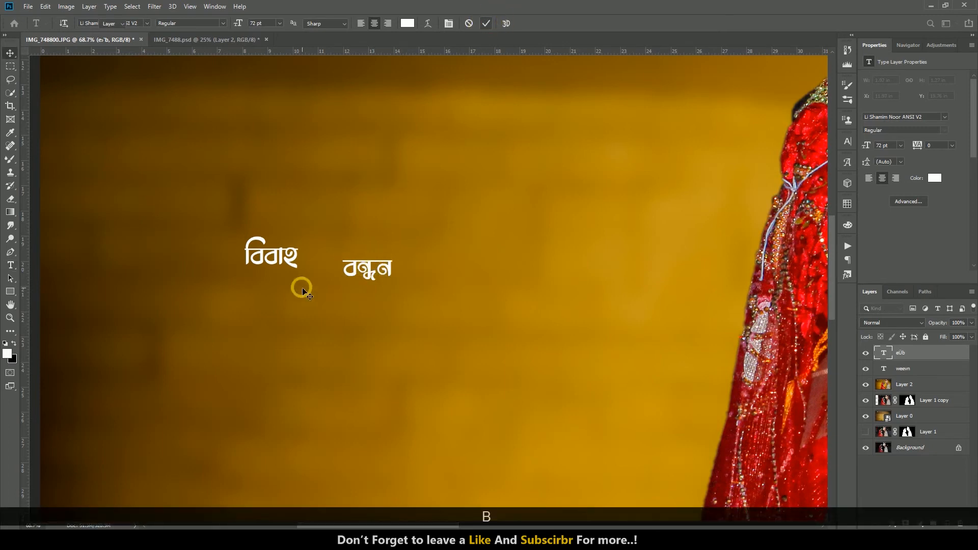
# Step: Enlarge the বিবাহ text to about 383 pt and position it on the empty backdrop near the photo's left edge
pyautogui.scroll(-4, 257, 272)
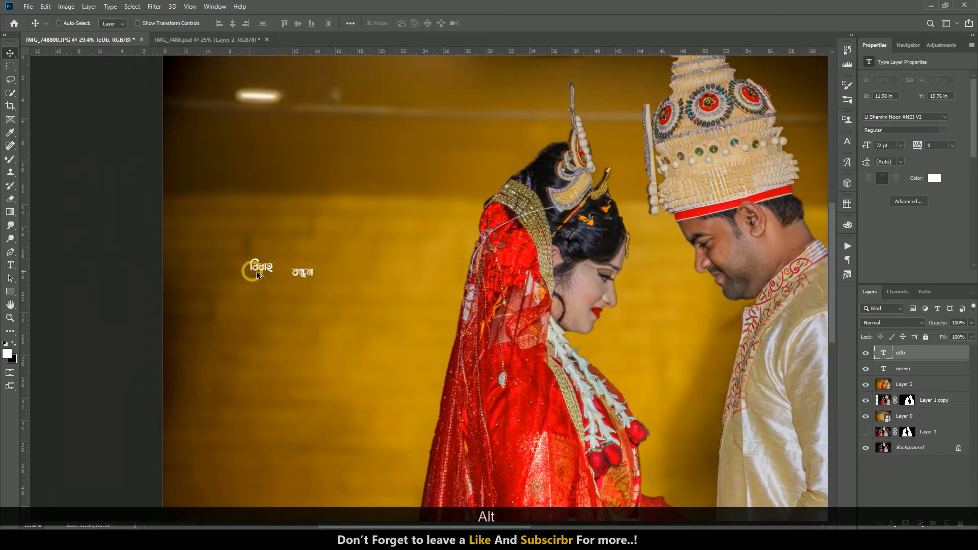
pyautogui.click(898, 368)
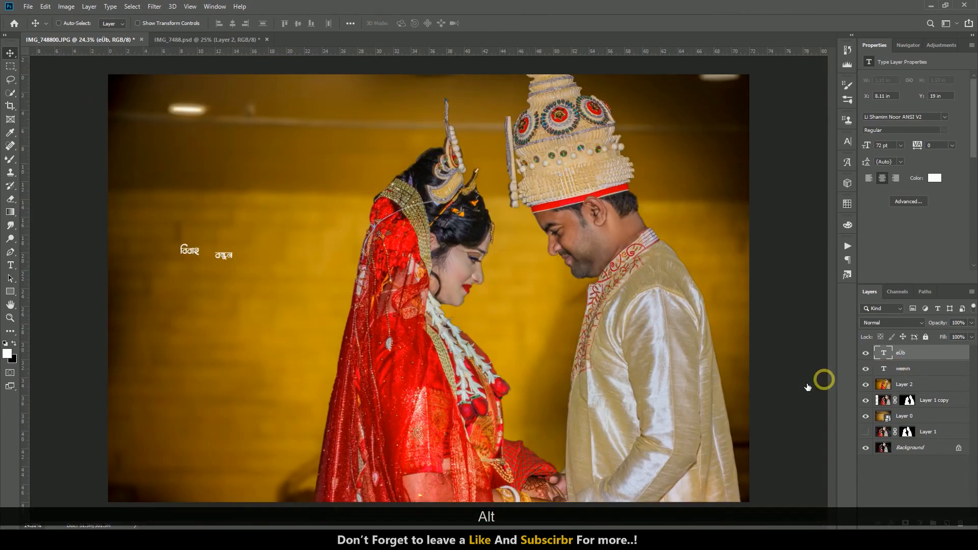
pyautogui.hotkey('ctrl', 't')
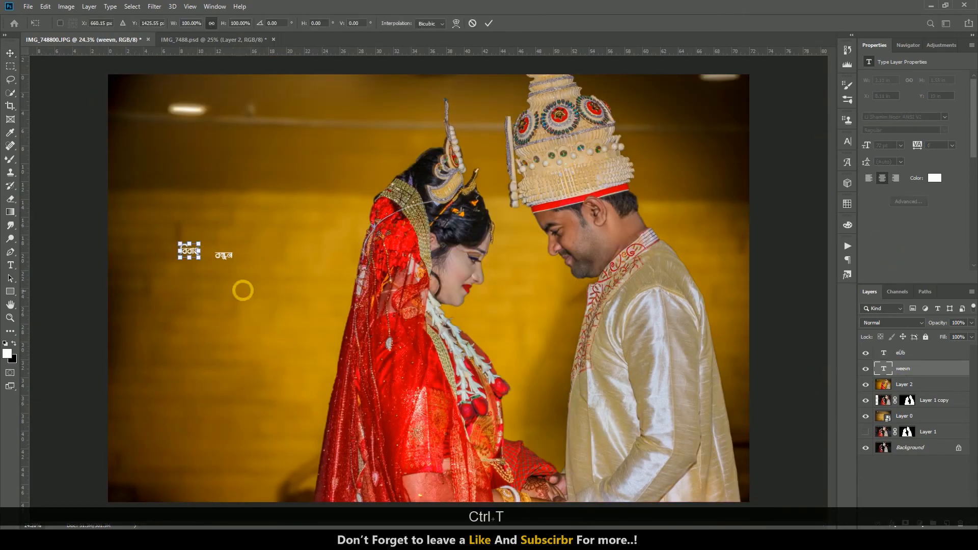
pyautogui.moveTo(202, 261); pyautogui.dragTo(266, 348)
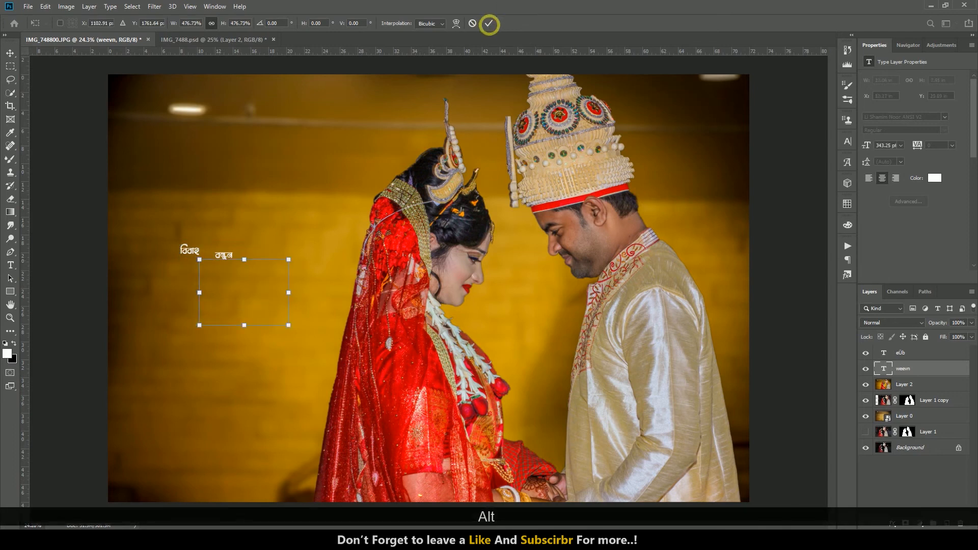
pyautogui.click(490, 28)
pyautogui.moveTo(255, 304); pyautogui.dragTo(247, 350)
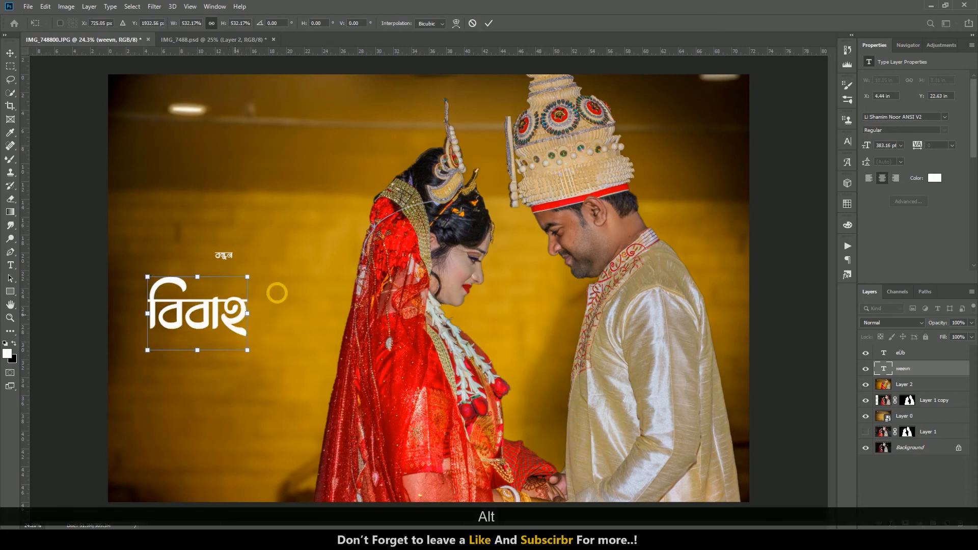
pyautogui.click(490, 24)
pyautogui.moveTo(257, 264); pyautogui.dragTo(222, 257)
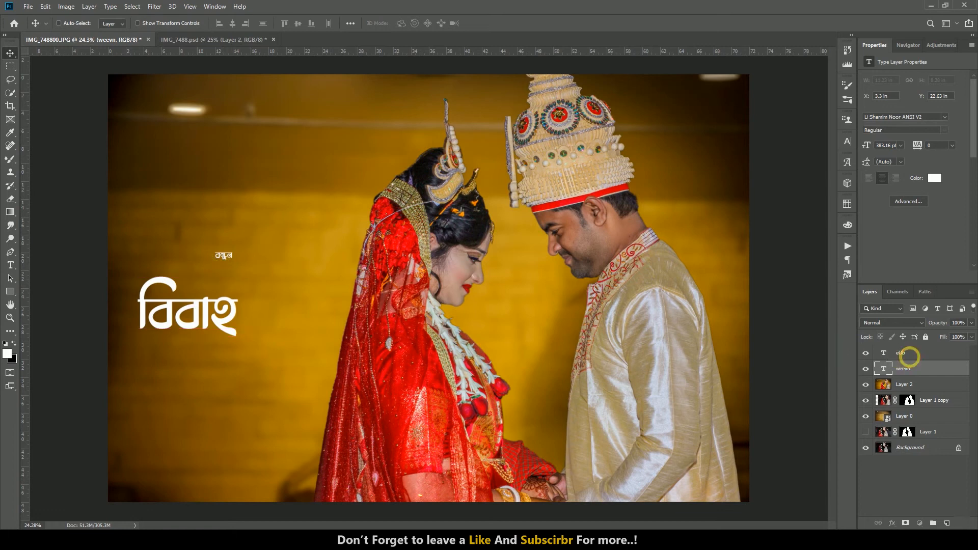
# Step: Enlarge the বন্ধন text to about 349 pt and place it below and to the right of বিবাহ
pyautogui.click(896, 352)
pyautogui.press('ctrl')
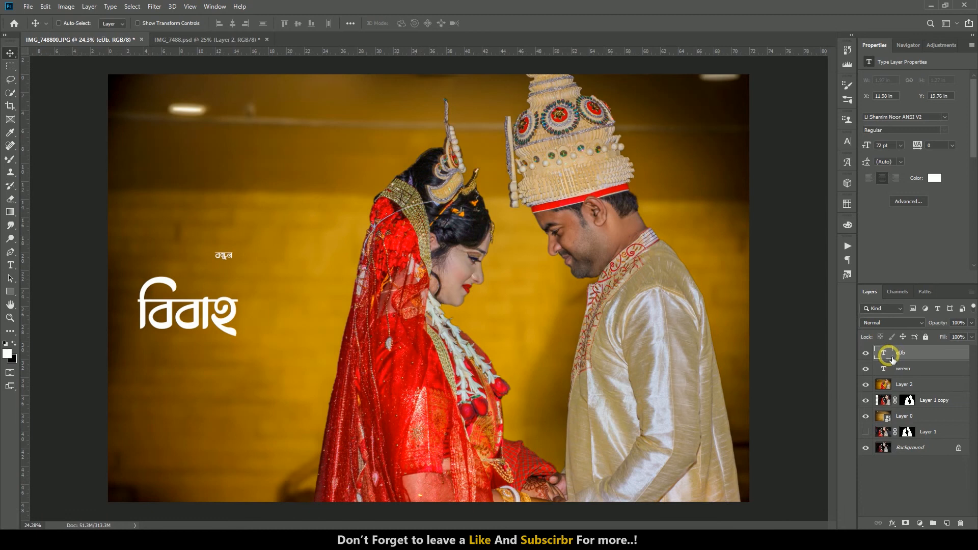
pyautogui.hotkey('ctrl', 't')
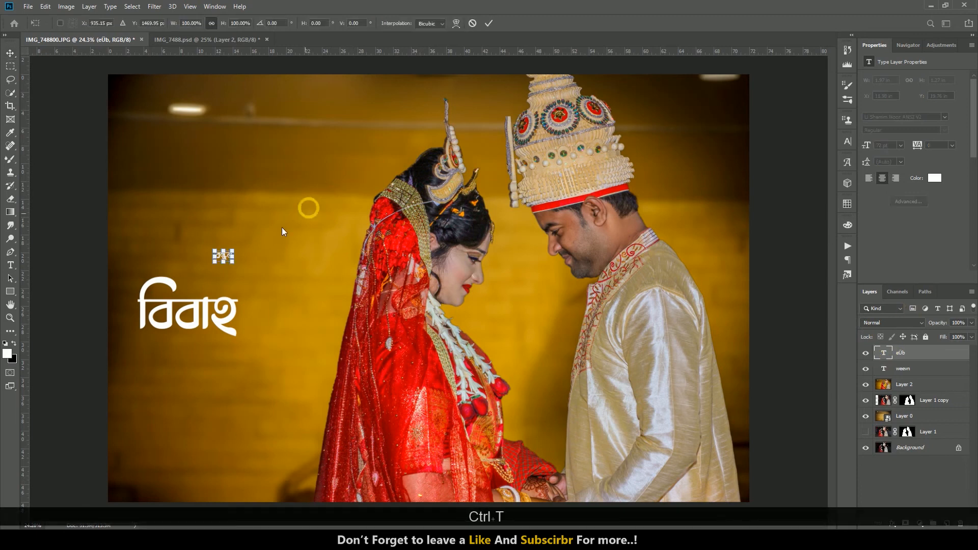
pyautogui.press('alt')
pyautogui.moveTo(238, 266); pyautogui.dragTo(249, 370)
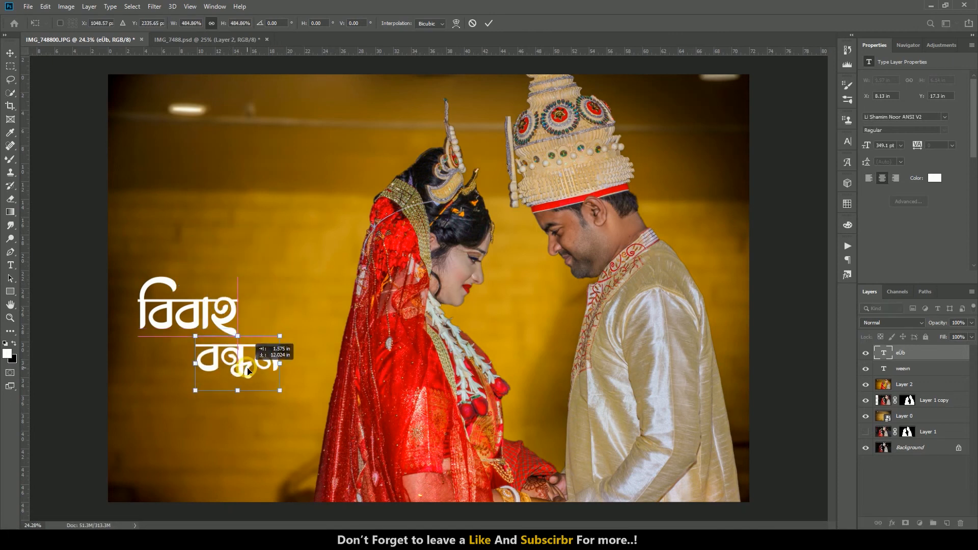
pyautogui.click(489, 23)
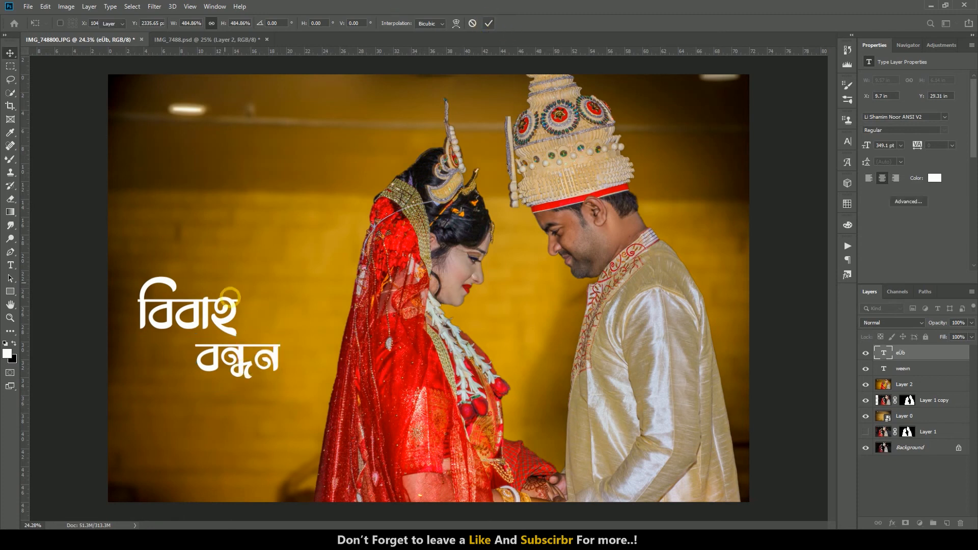
# Step: Shift the বন্ধন text slightly right and nudge the বিবাহ text slightly left
pyautogui.moveTo(233, 316); pyautogui.dragTo(242, 318)
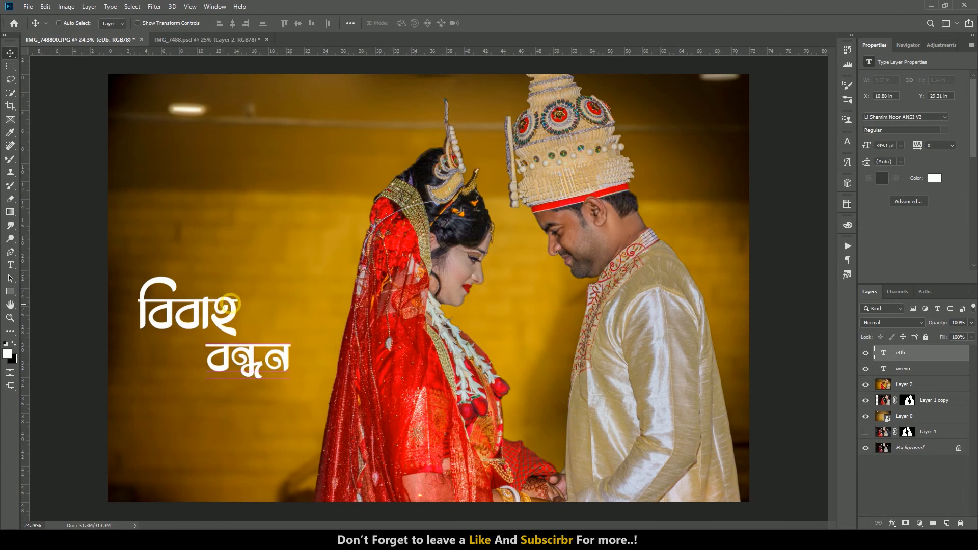
pyautogui.click(903, 369)
pyautogui.moveTo(231, 309); pyautogui.dragTo(229, 309)
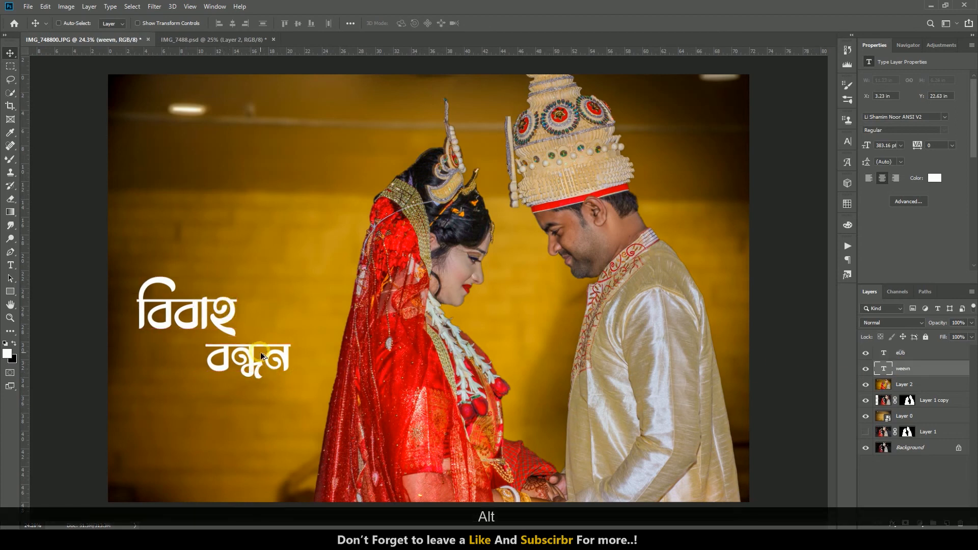
# Step: Place the png.png wedding headgear graphic beside বিবাহ and above বন্ধন, about 8.5 × 8 in in size
pyautogui.scroll(-1, 260, 352)
pyautogui.hotkey('alt', 'Tab')
pyautogui.moveTo(395, 147); pyautogui.dragTo(331, 337)
pyautogui.moveTo(463, 271)
pyautogui.mouseDown()
pyautogui.moveTo(468, 264)
pyautogui.moveTo(459, 276)
pyautogui.mouseUp()
pyautogui.click(391, 23)
pyautogui.scroll(1, 428, 298)
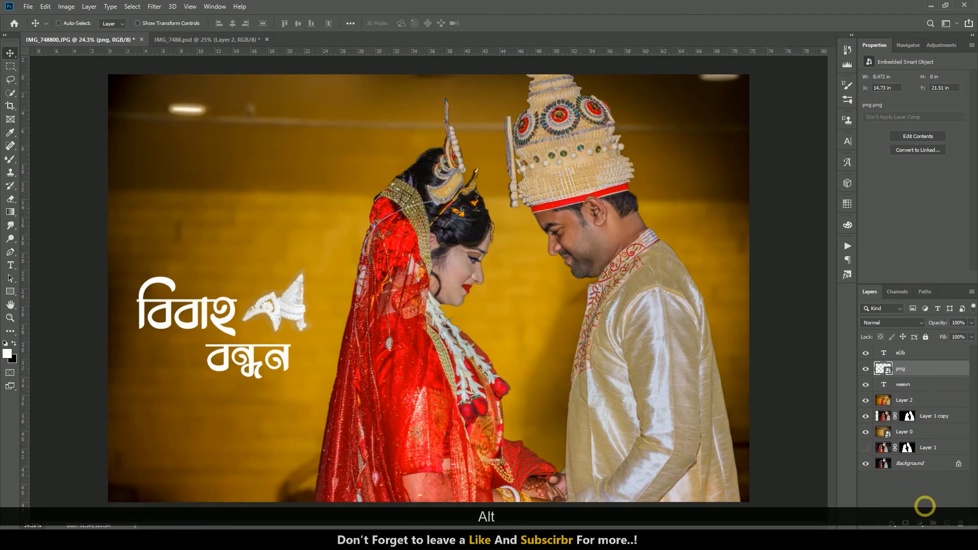
# Step: Add an empty layer directly below the png graphic and set the brush's foreground colour to red d00000, sampled from the bride's outfit
pyautogui.keyDown('ctrl'); pyautogui.click(946, 523); pyautogui.keyUp('ctrl')
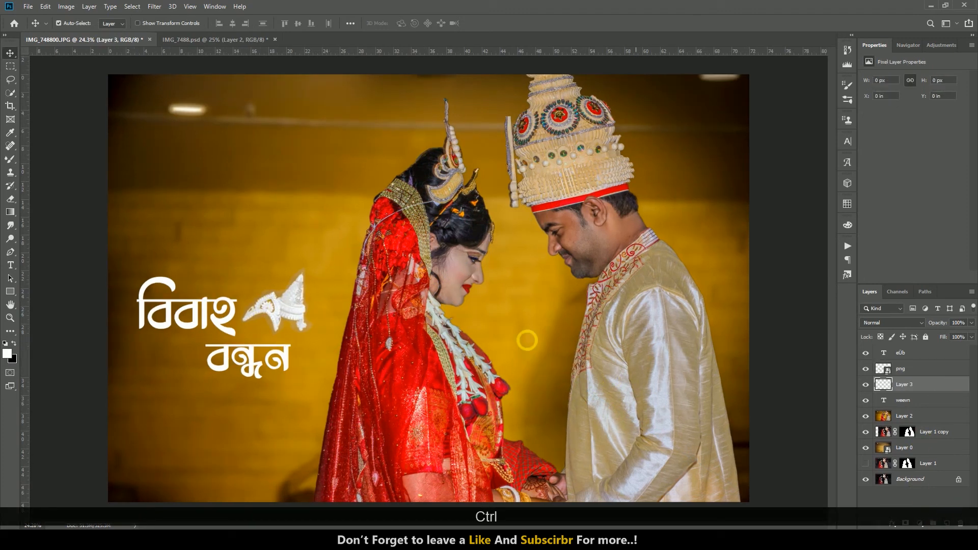
pyautogui.click(11, 163)
pyautogui.click(53, 162)
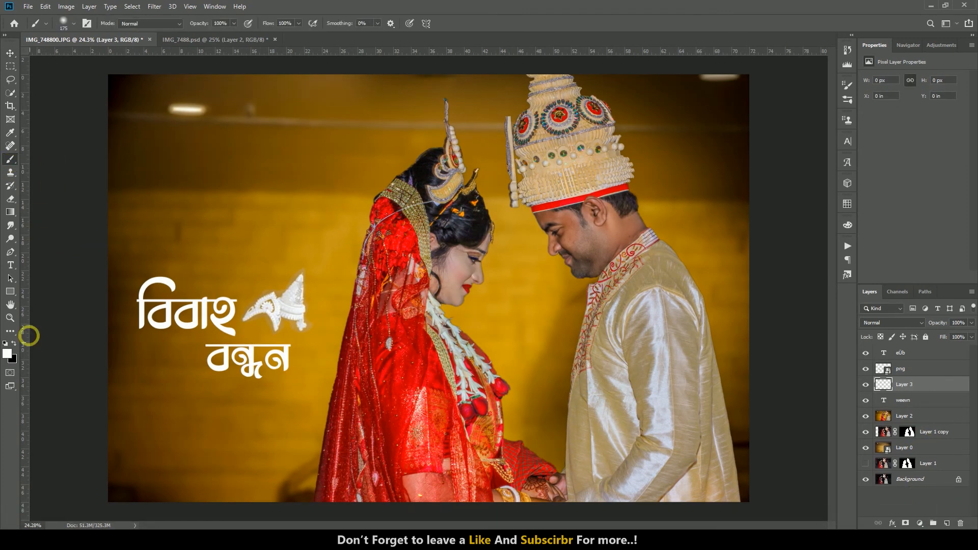
pyautogui.click(8, 354)
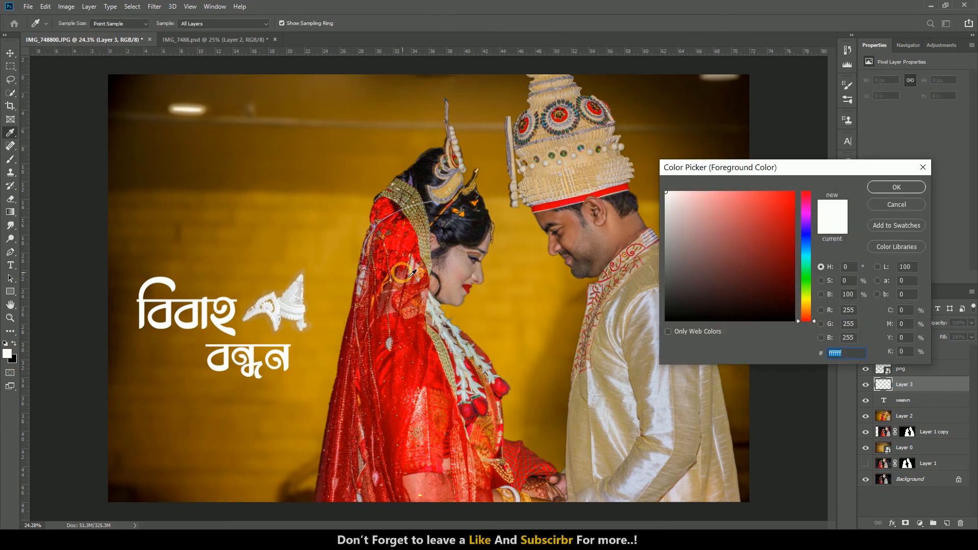
pyautogui.click(438, 242)
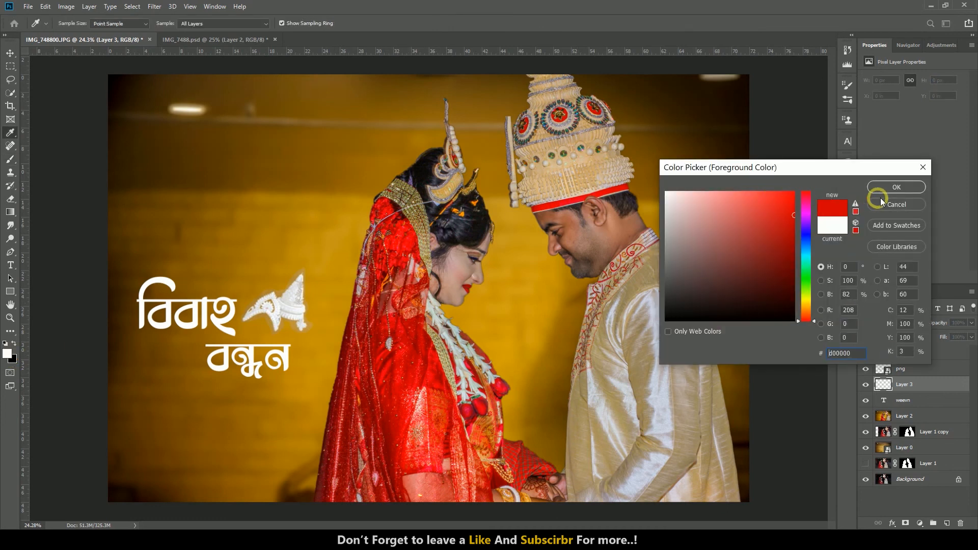
pyautogui.click(896, 187)
# Step: Paint a single red dot about 1.4 in wide below the headgear graphic and above বন্ধন, using a 100 px Hard Round brush
pyautogui.click(481, 344)
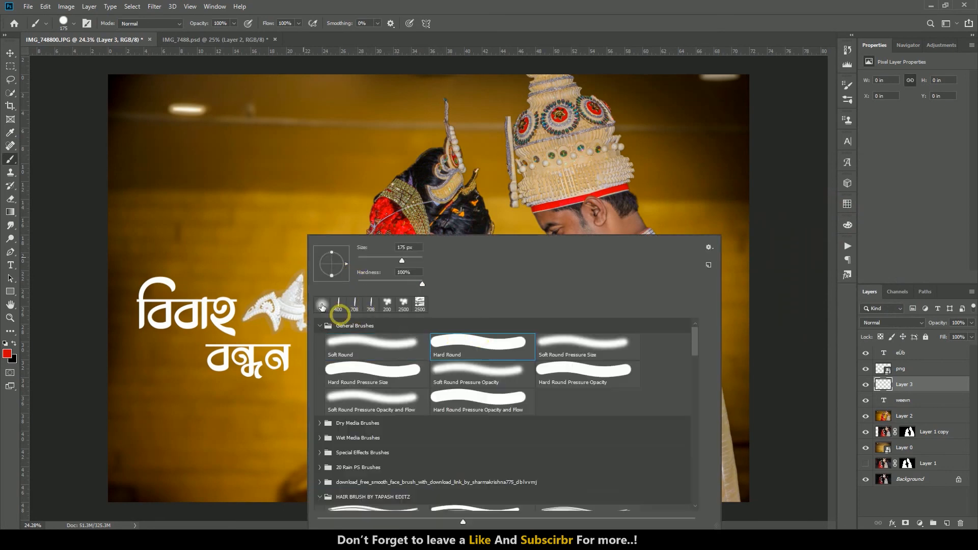
pyautogui.click(264, 337)
pyautogui.hotkey('ctrl', 'z')
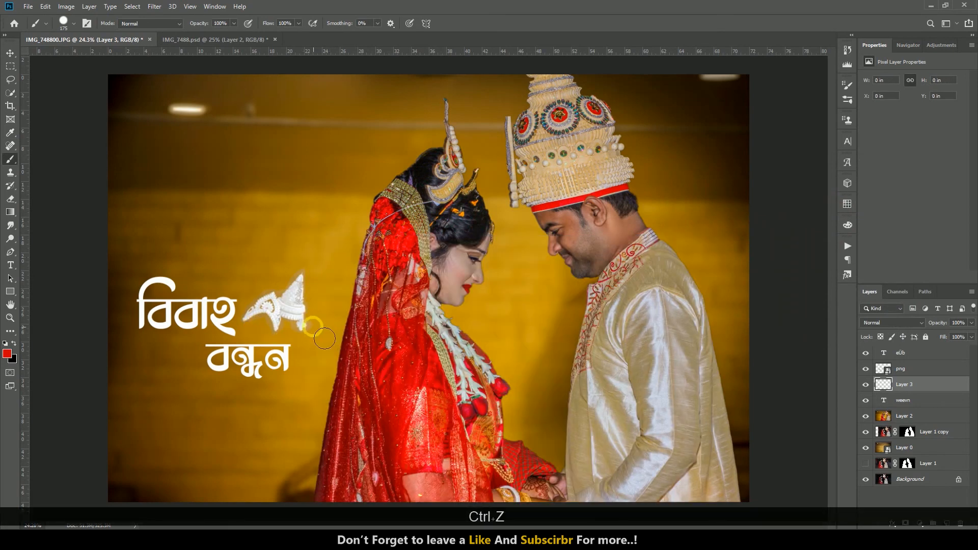
pyautogui.press('[')
pyautogui.press('[')
pyautogui.press('[')
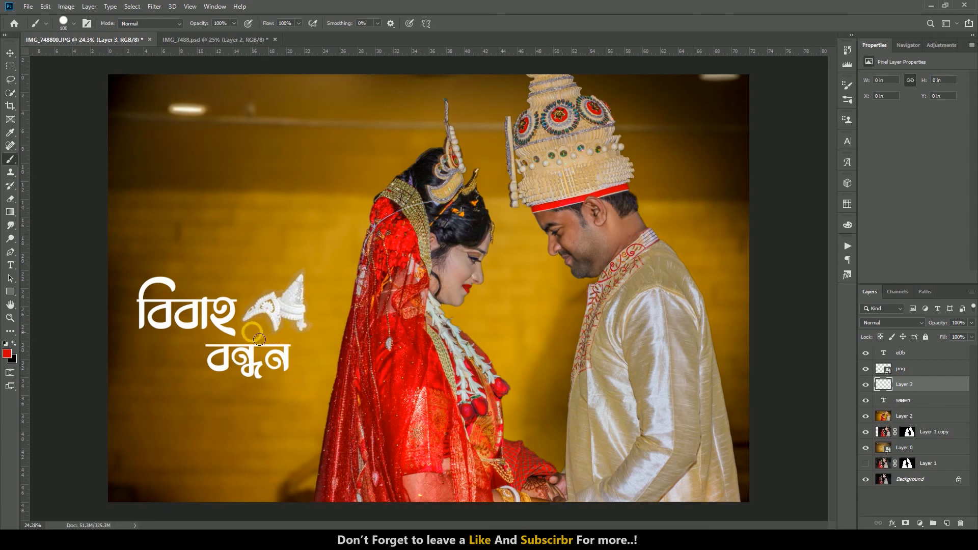
pyautogui.click(252, 332)
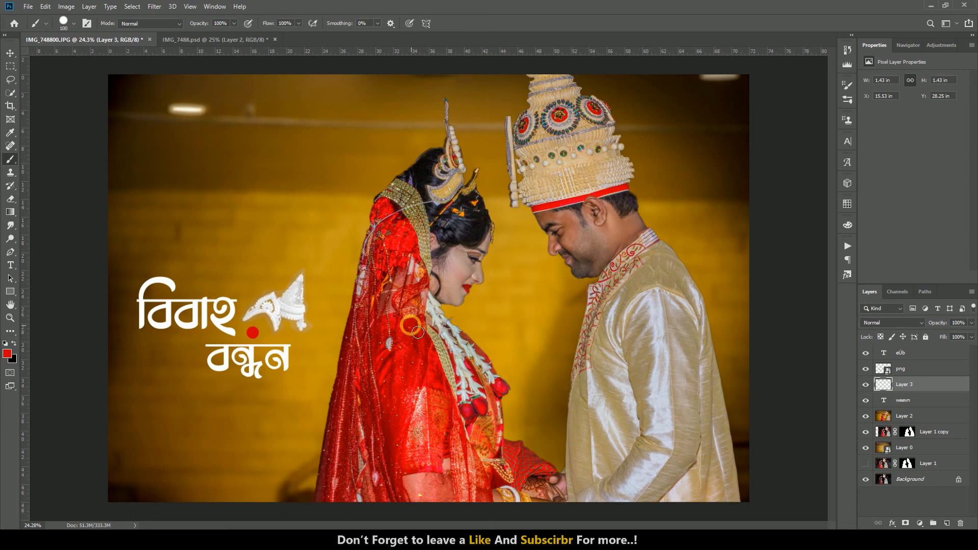
# Step: Change the font of the বন্ধন text to Li Shamim Chitranee ANSI V1, chosen from the favourite fonts
pyautogui.press('v')
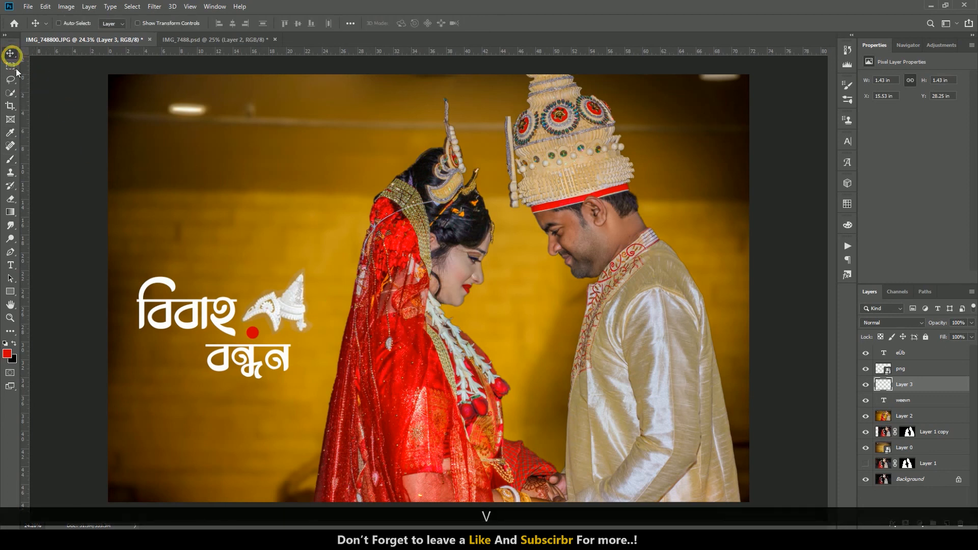
pyautogui.click(906, 368)
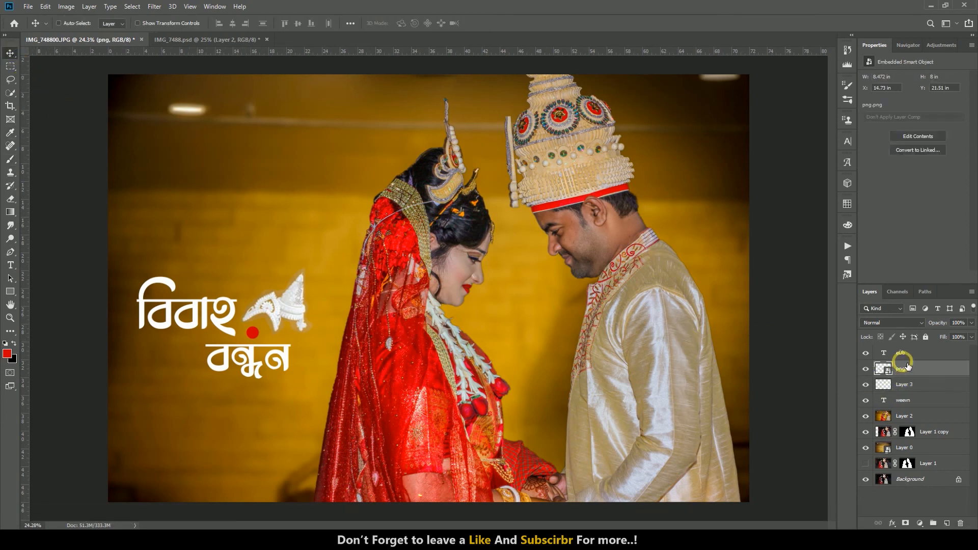
pyautogui.click(904, 358)
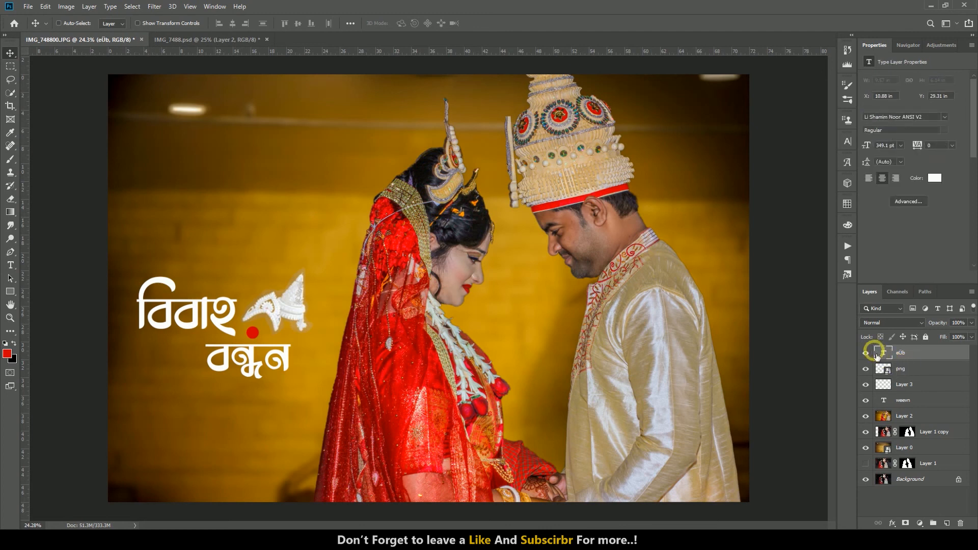
pyautogui.click(865, 353)
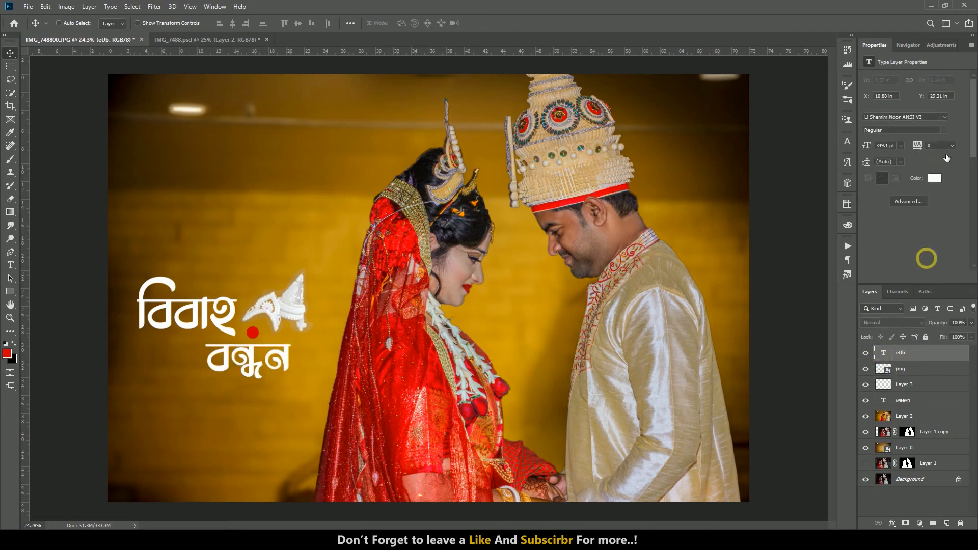
pyautogui.click(946, 117)
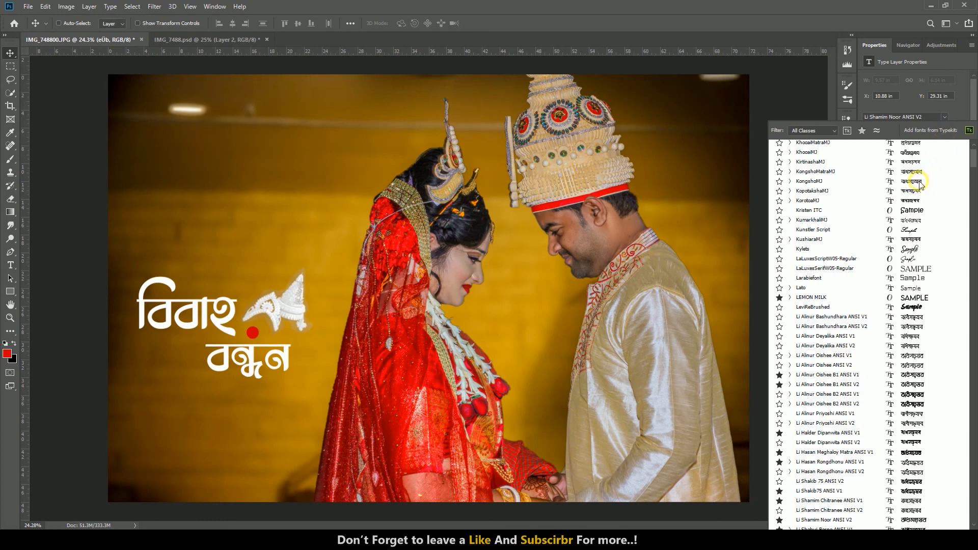
pyautogui.scroll(20, 920, 184)
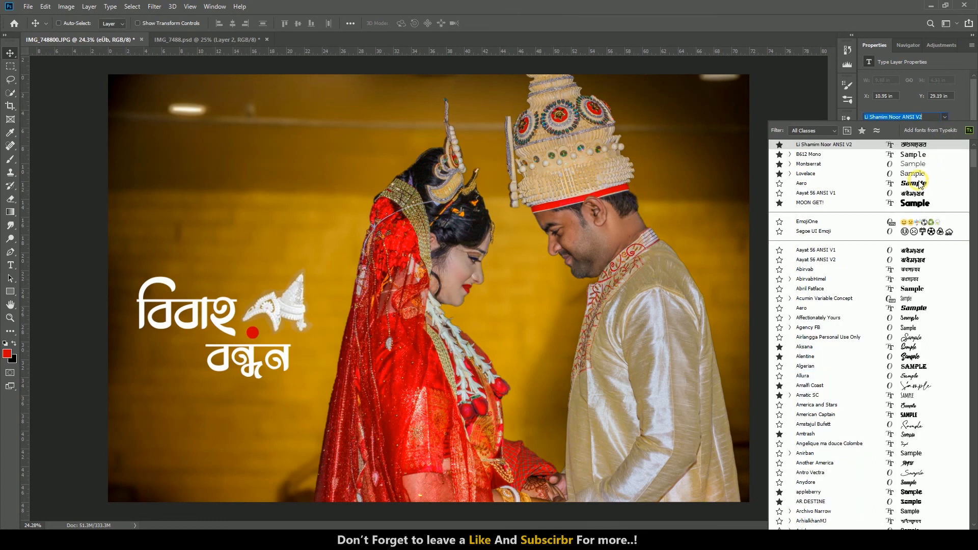
pyautogui.click(861, 130)
pyautogui.press('Down')
pyautogui.press('Down')
pyautogui.press('Down')
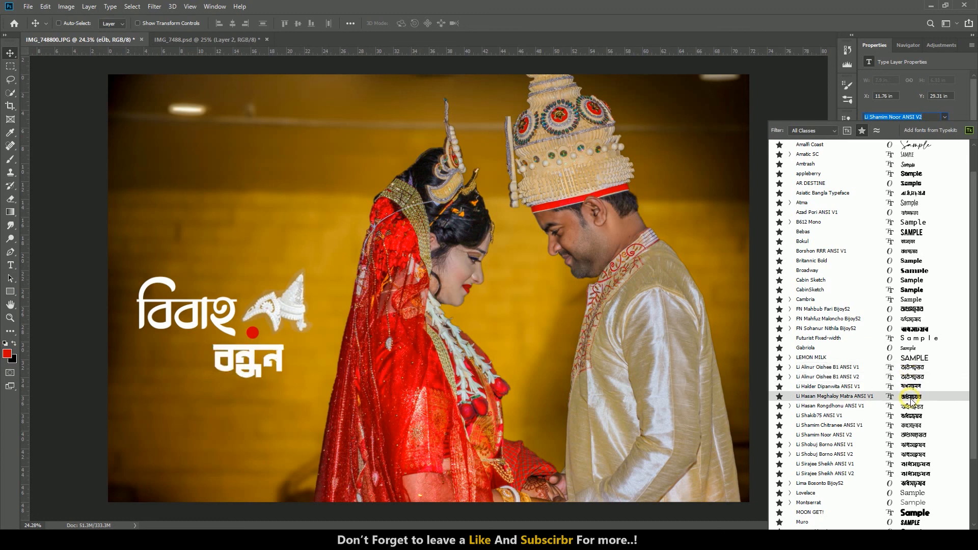
pyautogui.click(907, 428)
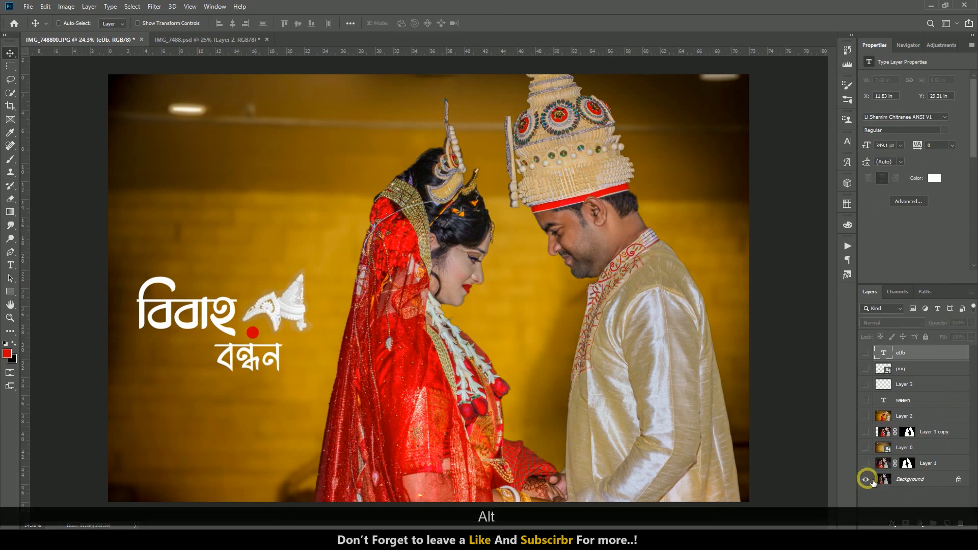
# Step: Compare the edit with the original Background layer and stamp all visible layers into a new layer on top
pyautogui.keyDown('alt'); pyautogui.click(867, 479); pyautogui.keyUp('alt')
pyautogui.keyDown('alt'); pyautogui.click(872, 478); pyautogui.keyUp('alt')
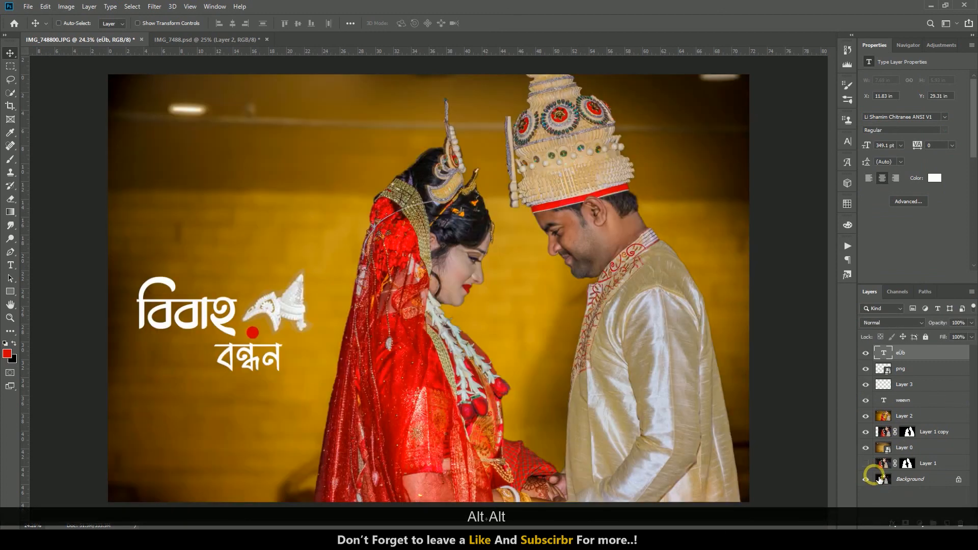
pyautogui.press('ctrl')
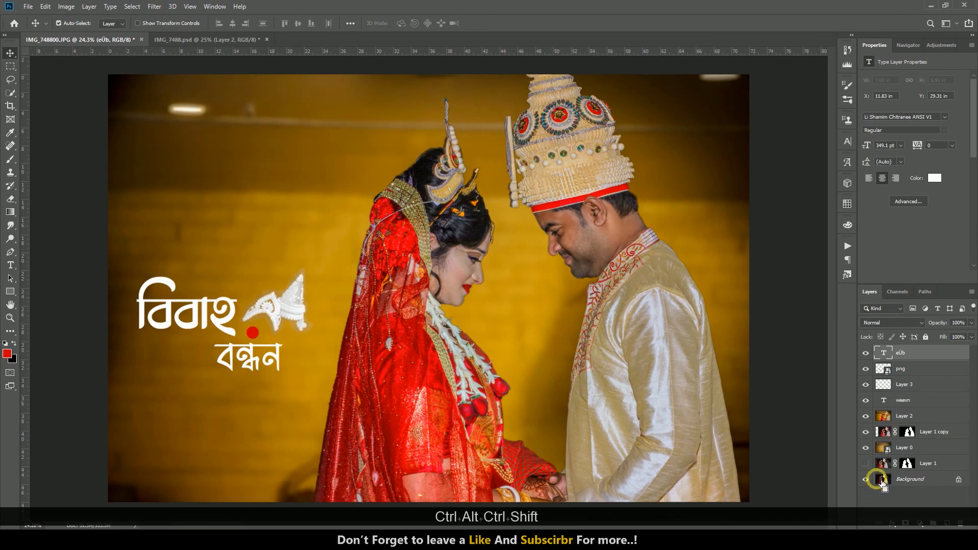
pyautogui.hotkey('ctrl', 'shift', 'alt', 'e')
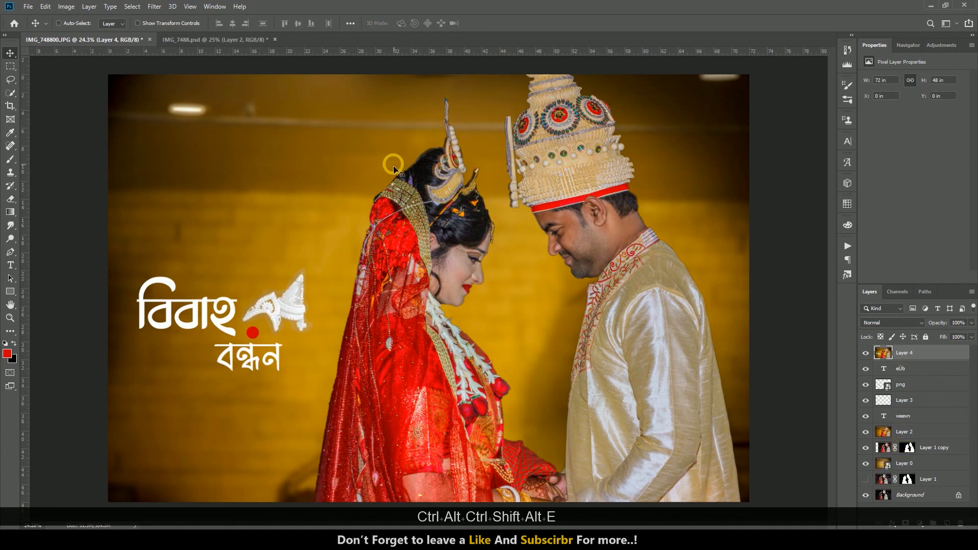
# Step: Save the finished image as a JPEG in the Weadding\New folder directory with quality 12 (Maximum) and Baseline ("Standard") format
pyautogui.hotkey('ctrl', 'shift', 's')
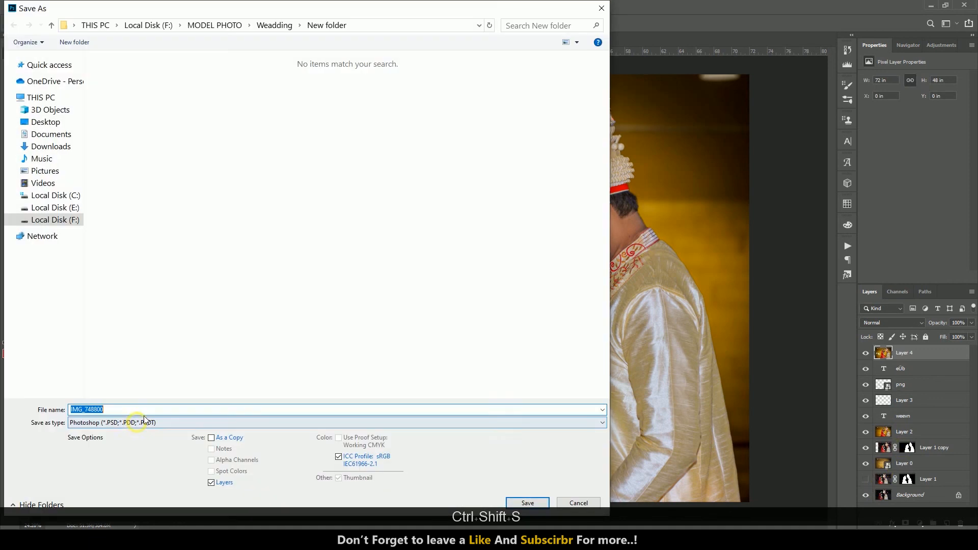
pyautogui.click(129, 422)
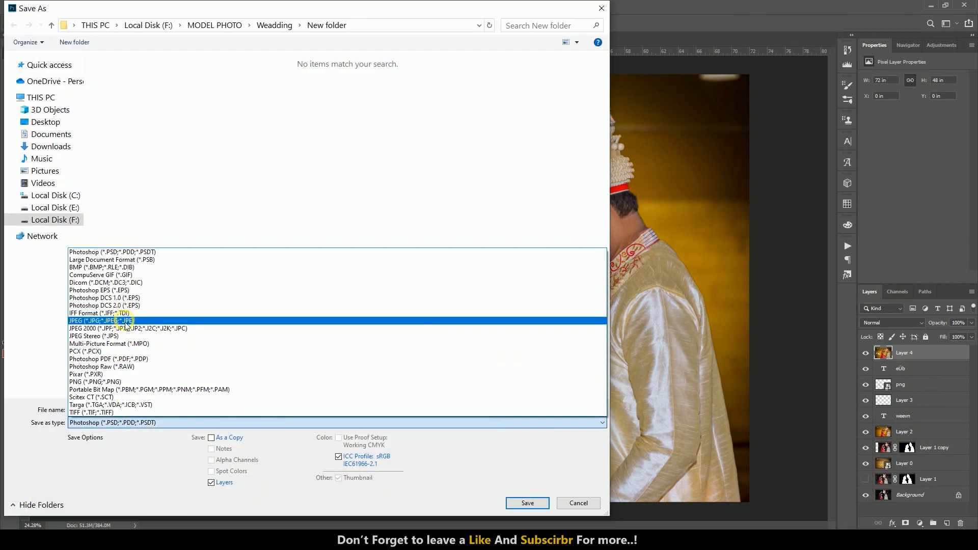
pyautogui.click(125, 319)
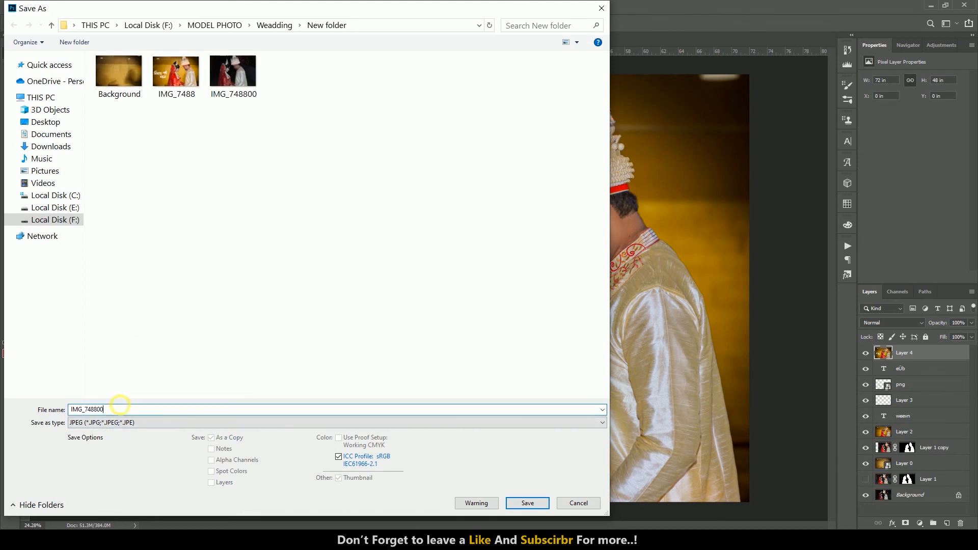
pyautogui.press('Return')
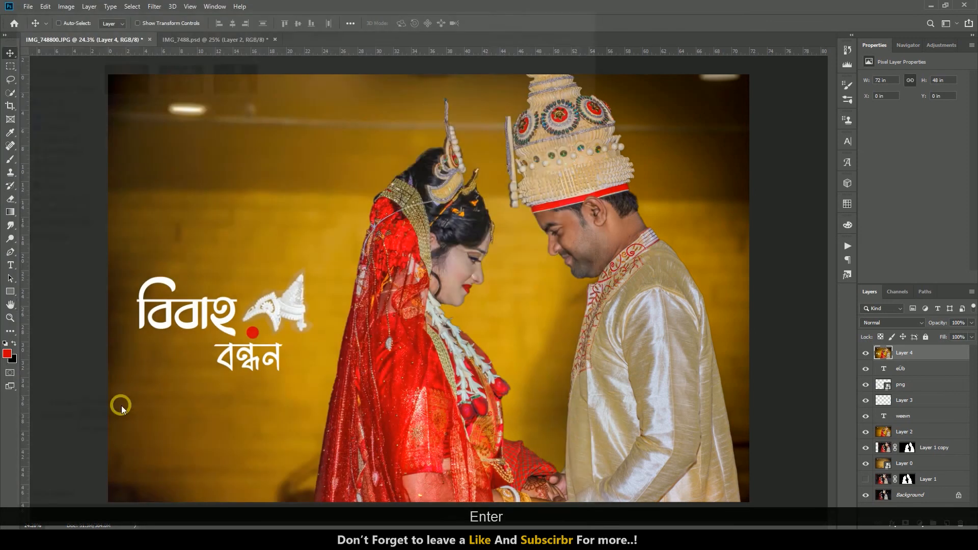
pyautogui.click(543, 134)
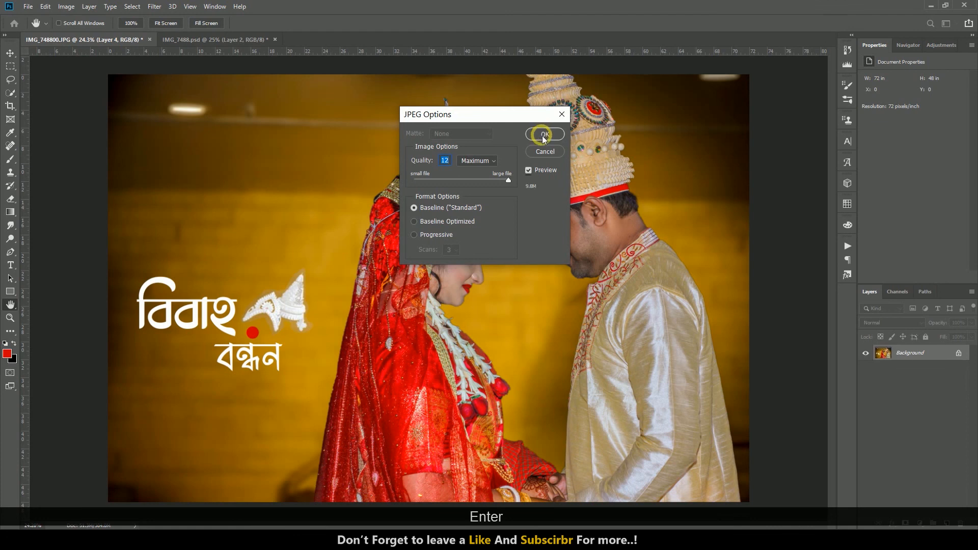